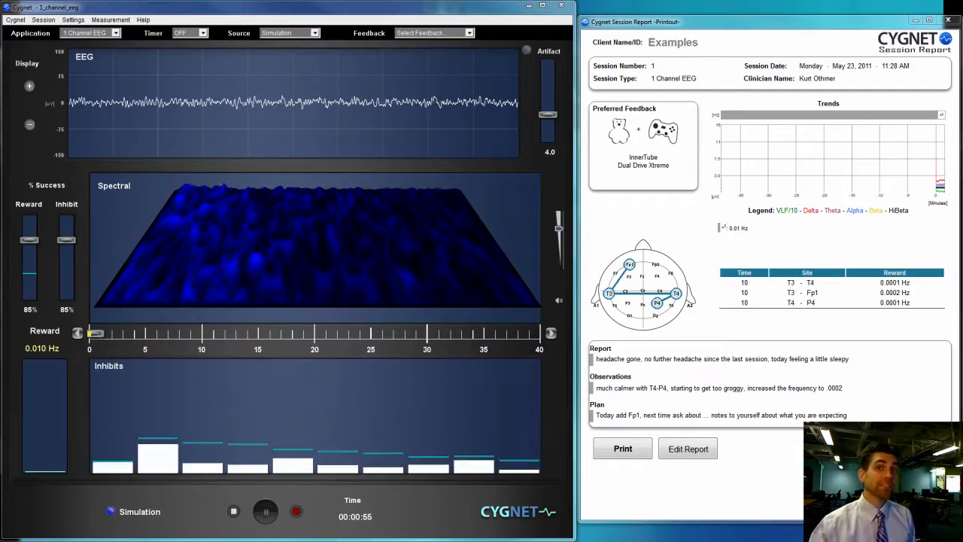
- Switch to Firefox and open the Cygnet category in the support knowledgebase of the EEG Info website
left_click_drag(0, 128, 391, 97)
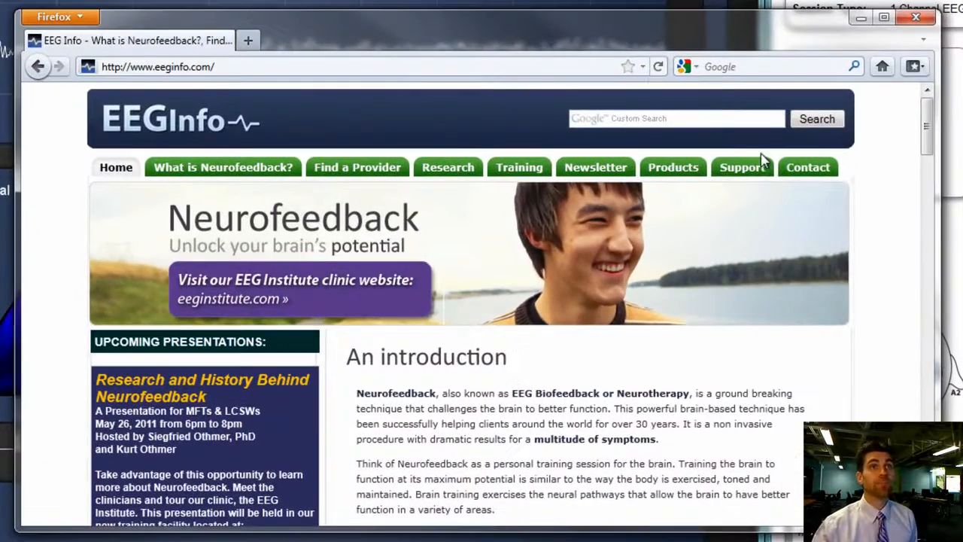
left_click(748, 172)
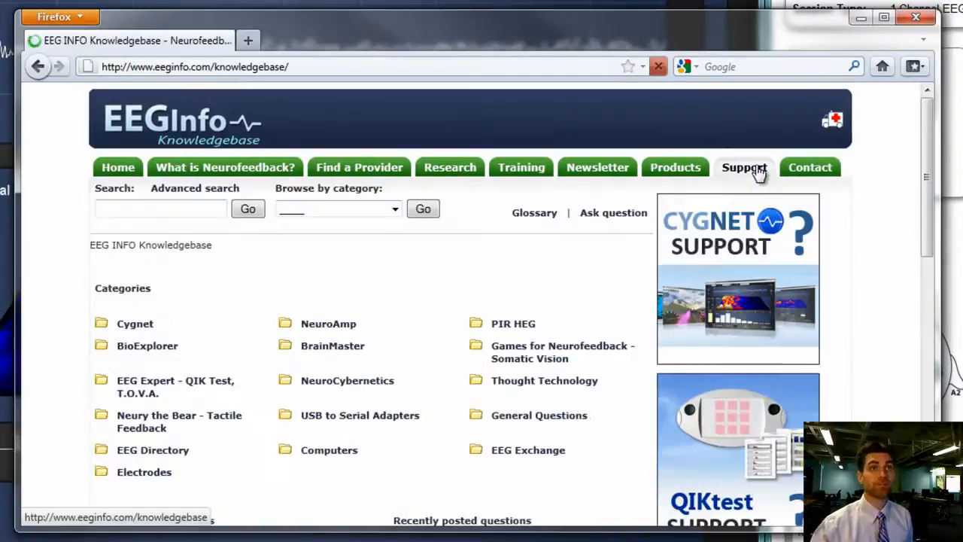
left_click(143, 326)
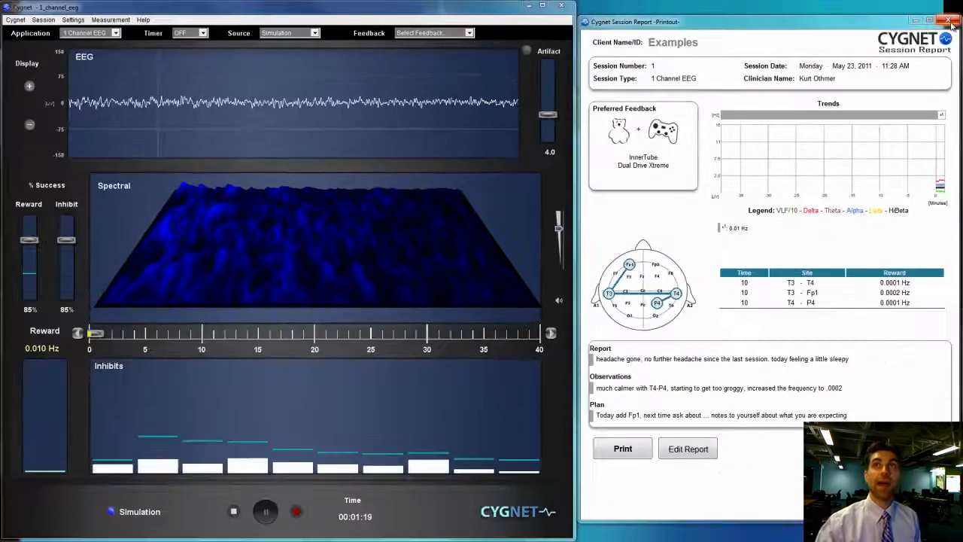
- Close the sample session report and start recording a session for a new client, entering the client's name
left_click(950, 22)
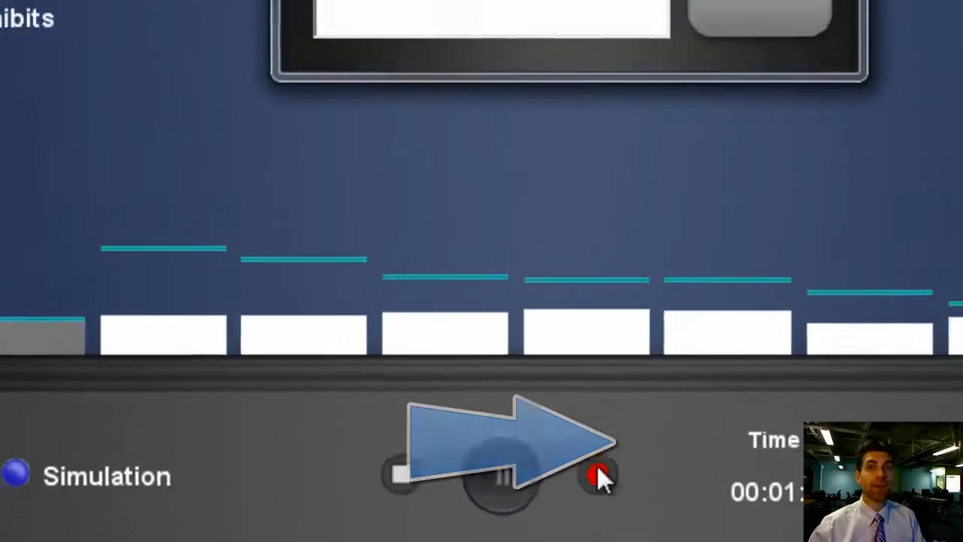
left_click(599, 476)
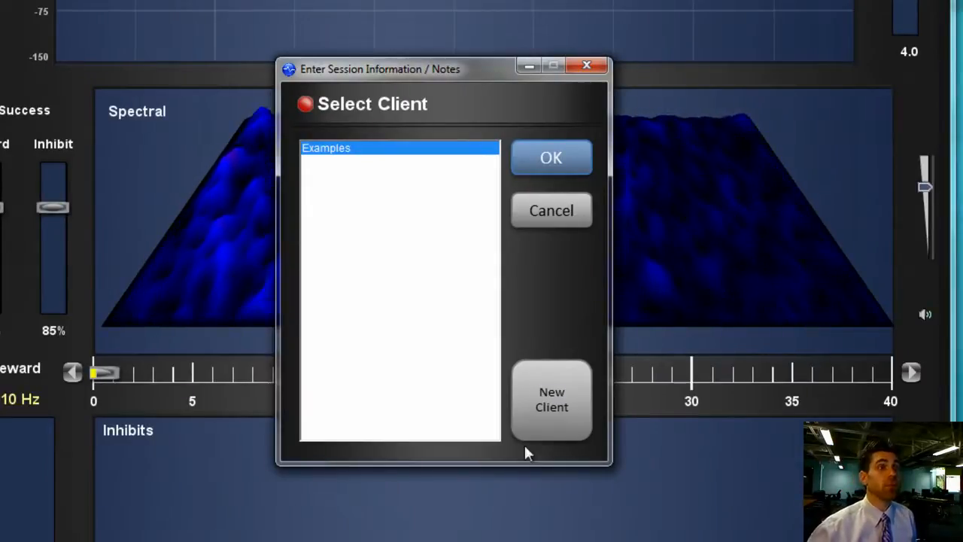
left_click(536, 407)
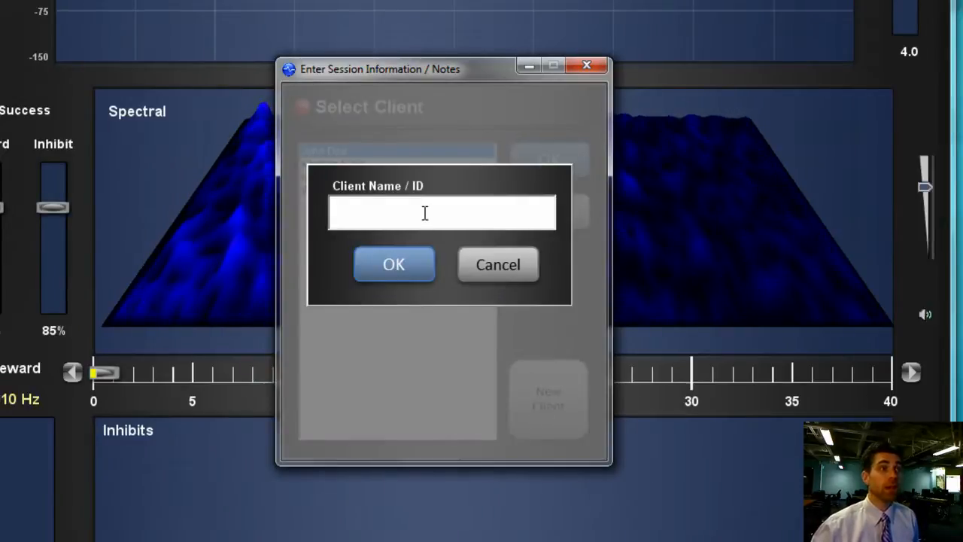
type("Kevin")
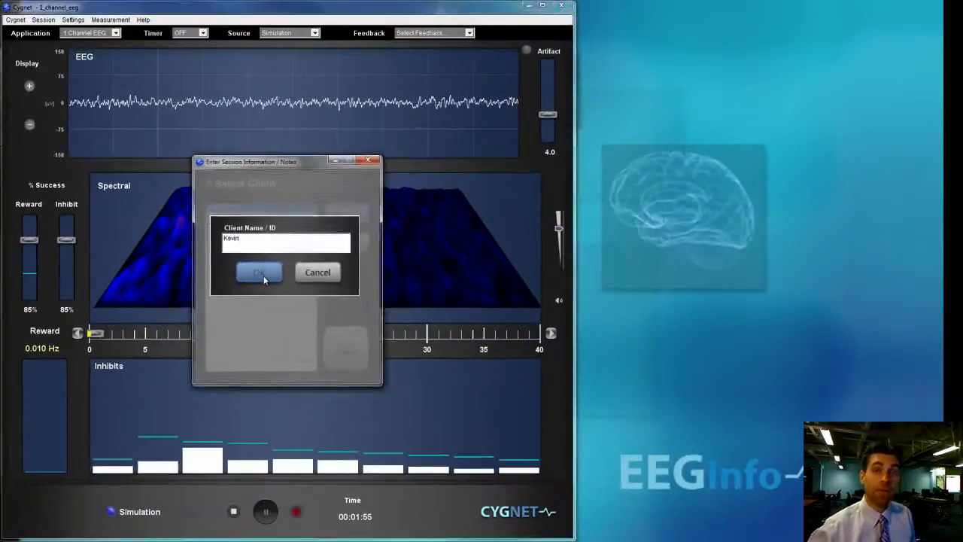
left_click(394, 265)
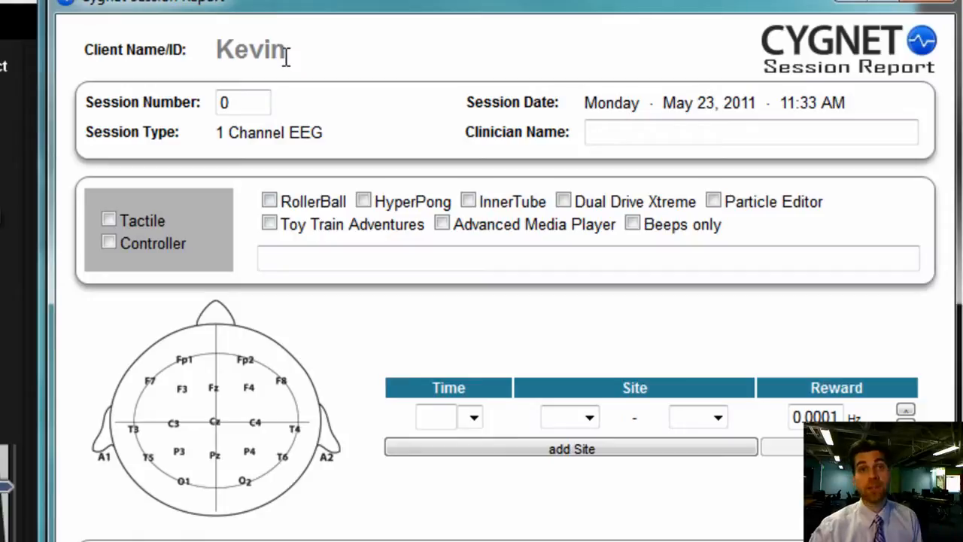
- Try 1 and 21 as the session number, and set it back to 0
left_click(226, 105)
left_click_drag(252, 99, 213, 102)
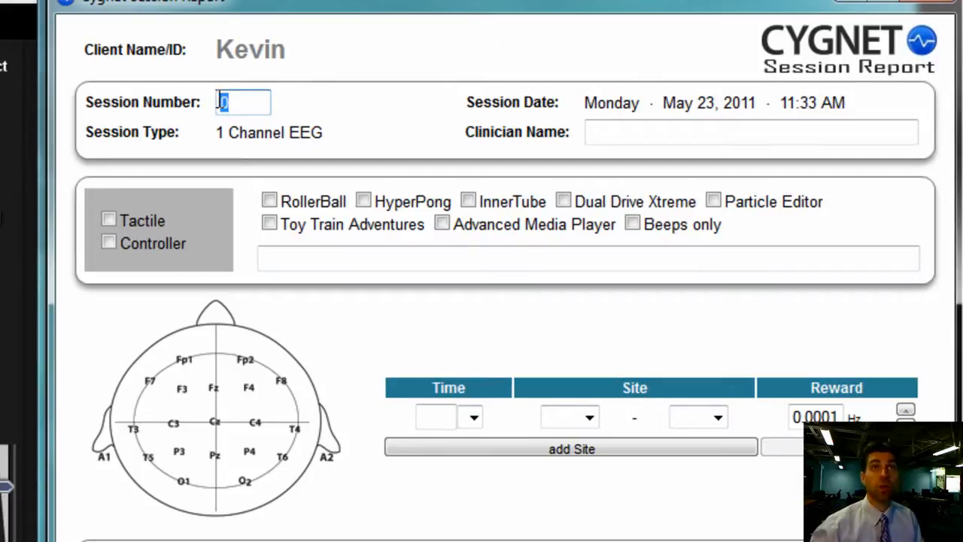
type("1")
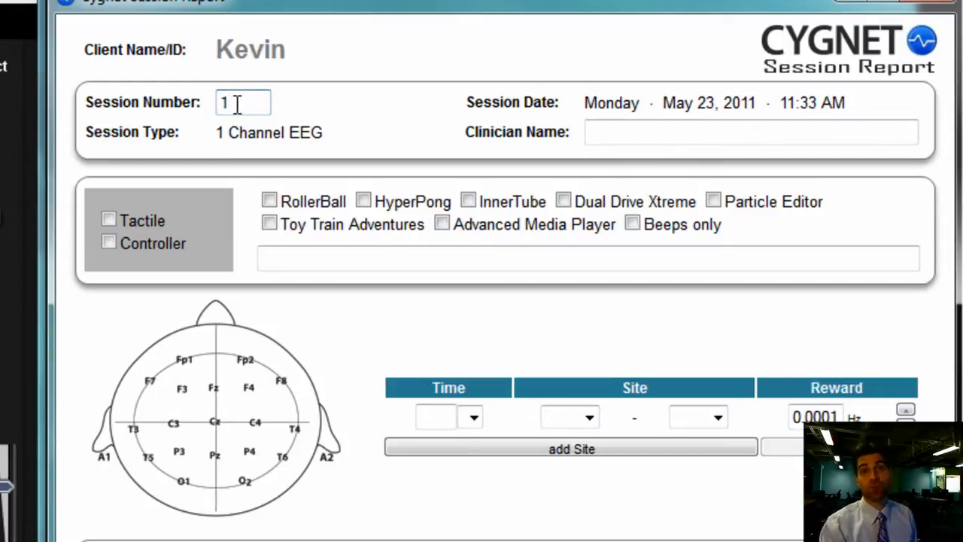
key("BackSpace")
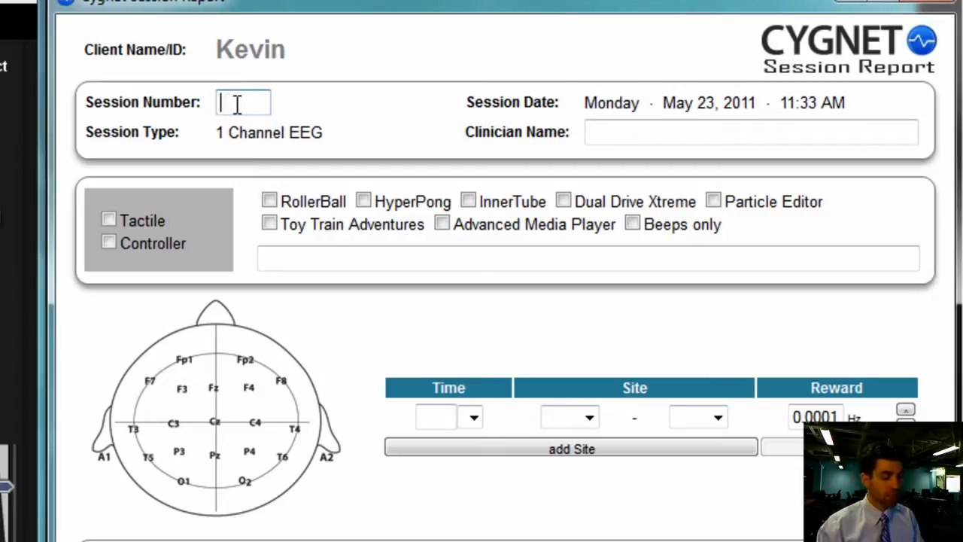
type("21")
left_click_drag(240, 103, 214, 111)
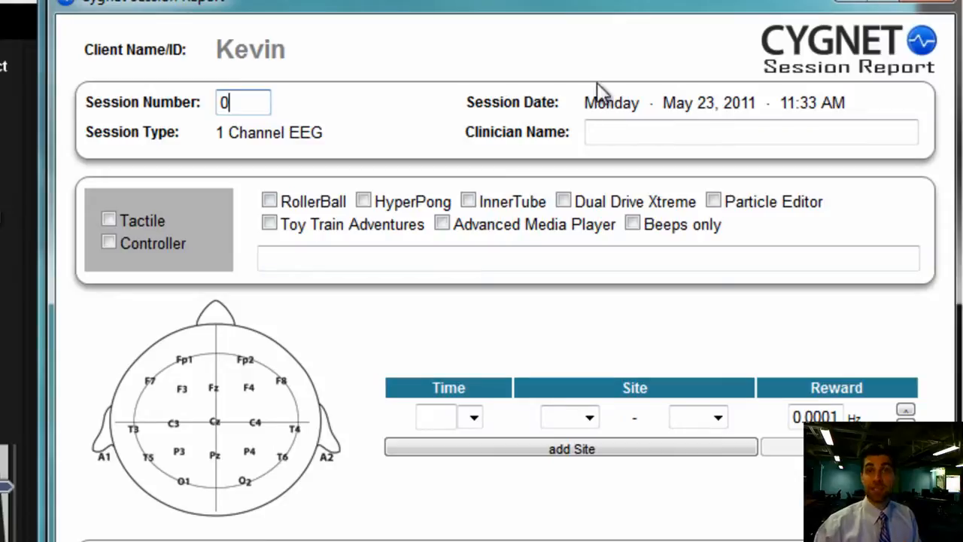
- Enter the clinician's full name in the session report, accepting the suggested entry
left_click(595, 133)
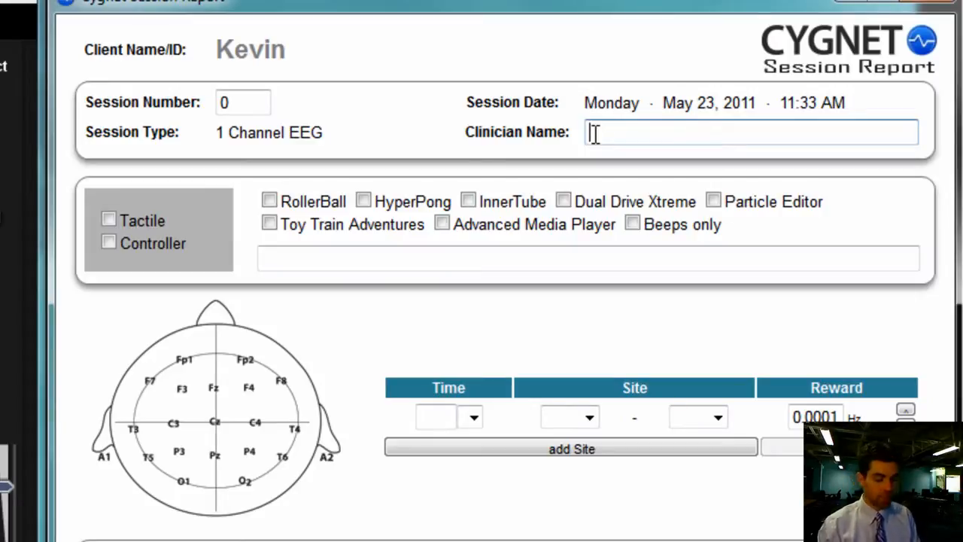
type("Kurt")
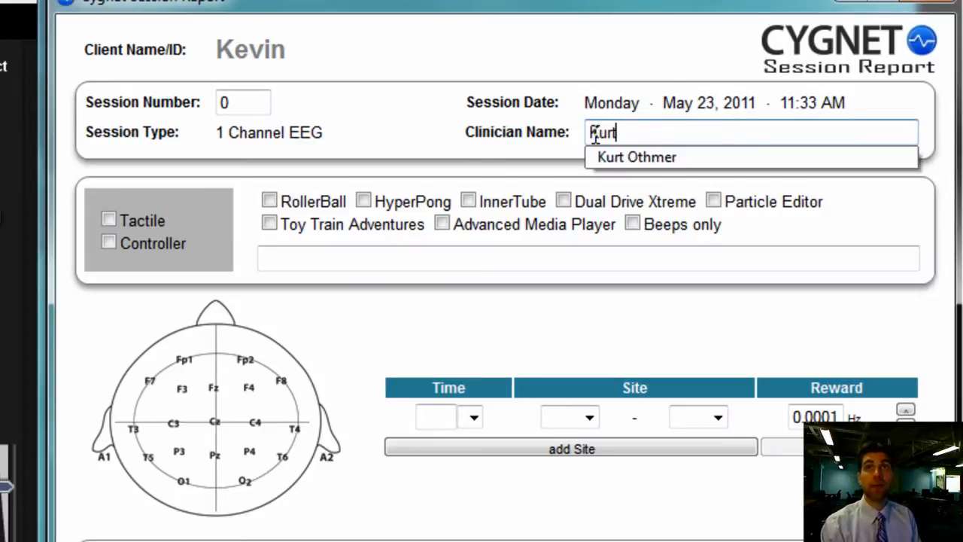
type(" Othmer")
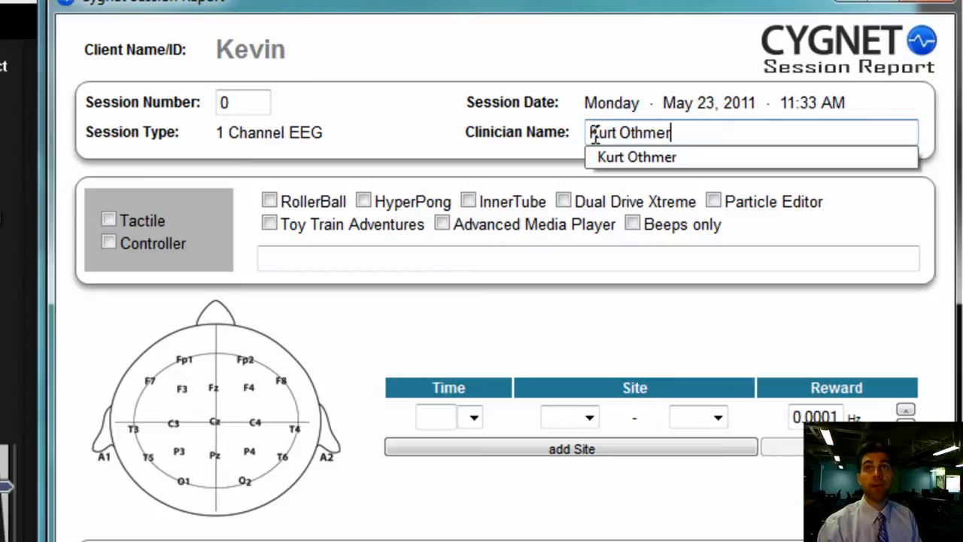
left_click(664, 158)
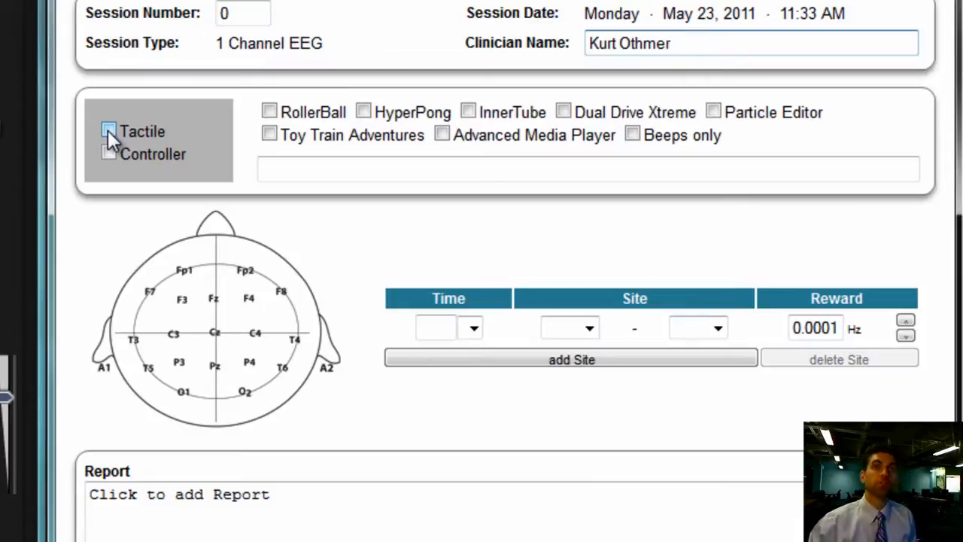
- Select Tactile, Controller, InnerTube, Dual Drive Xtreme and Advanced Media Player as preferred feedback, and add the note "toy story 31"
left_click(109, 132)
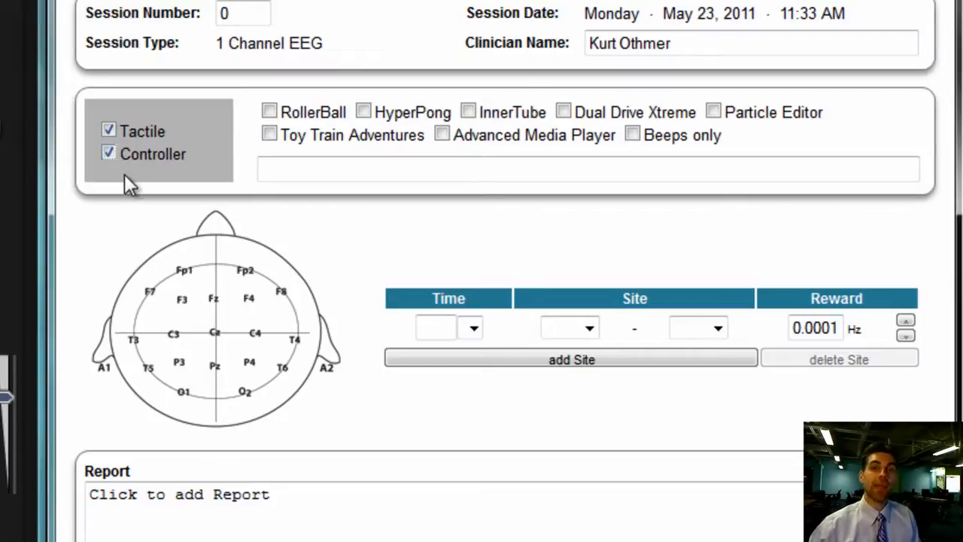
left_click(468, 112)
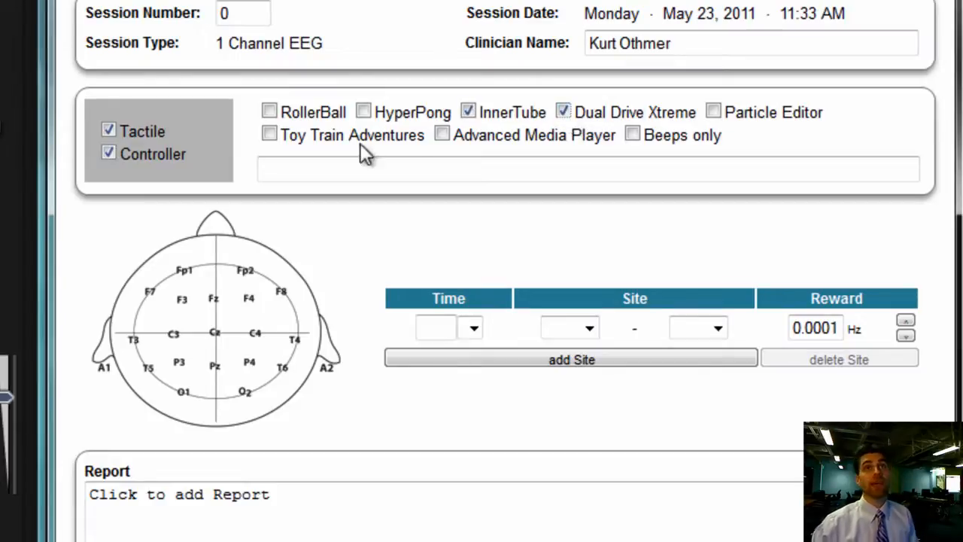
left_click(444, 134)
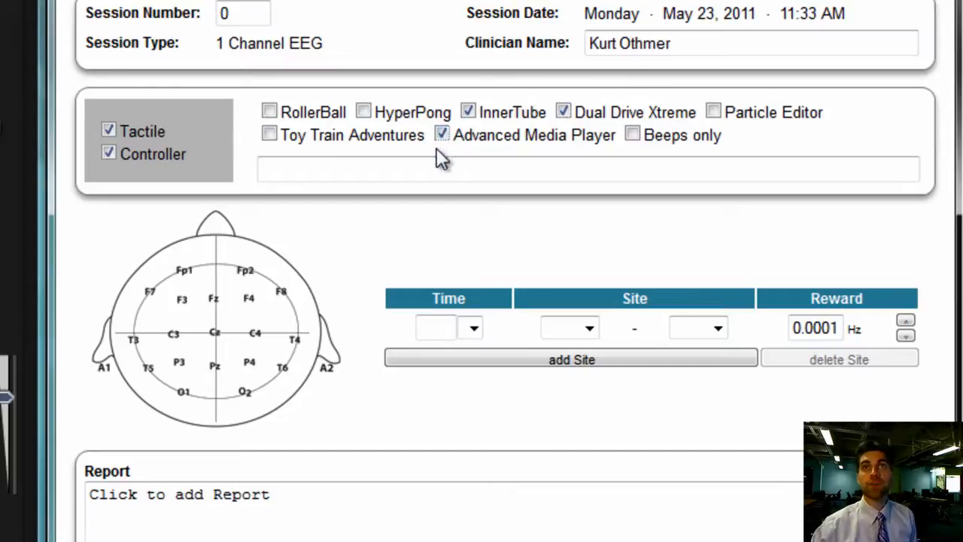
left_click(417, 169)
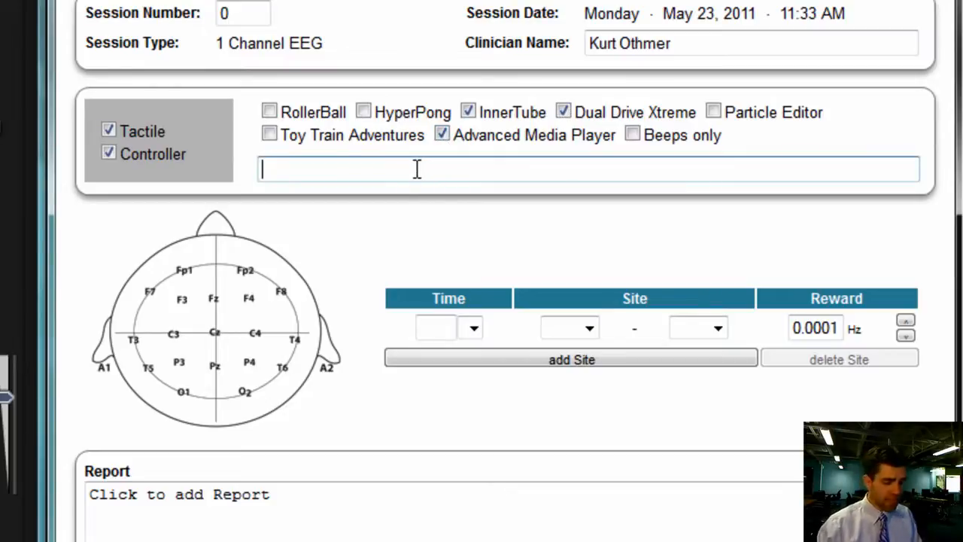
type("toy story")
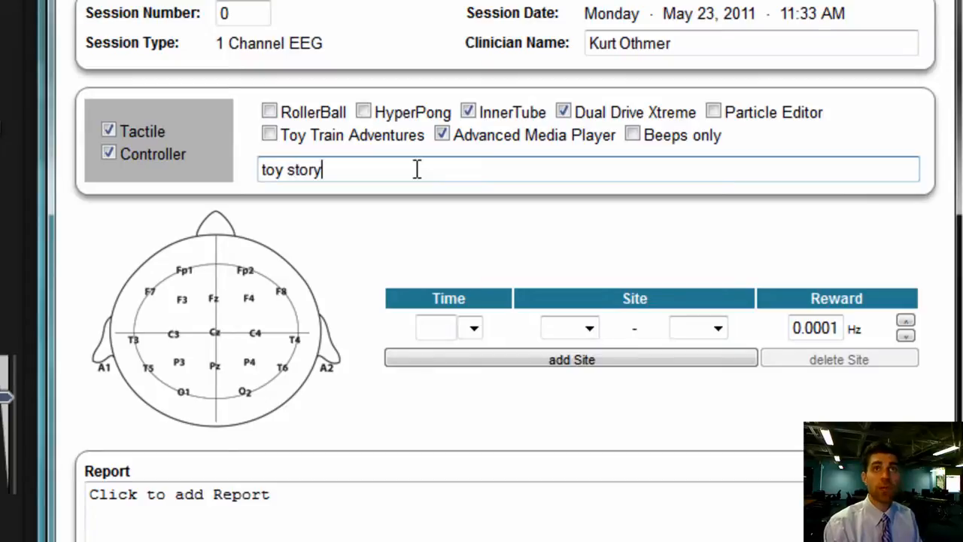
type(" 31")
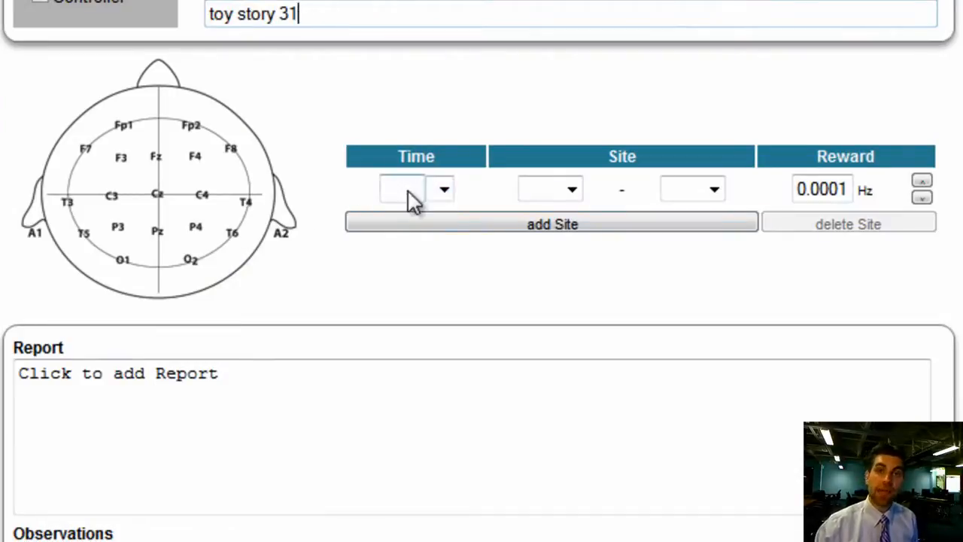
- Set the first training entry to a time of 10 at site T3 - T4
left_click(441, 191)
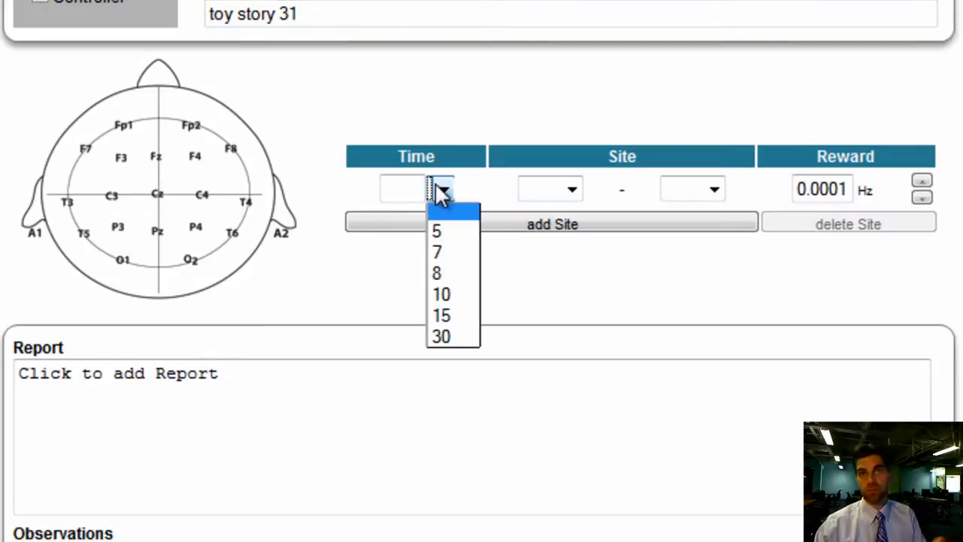
left_click(444, 291)
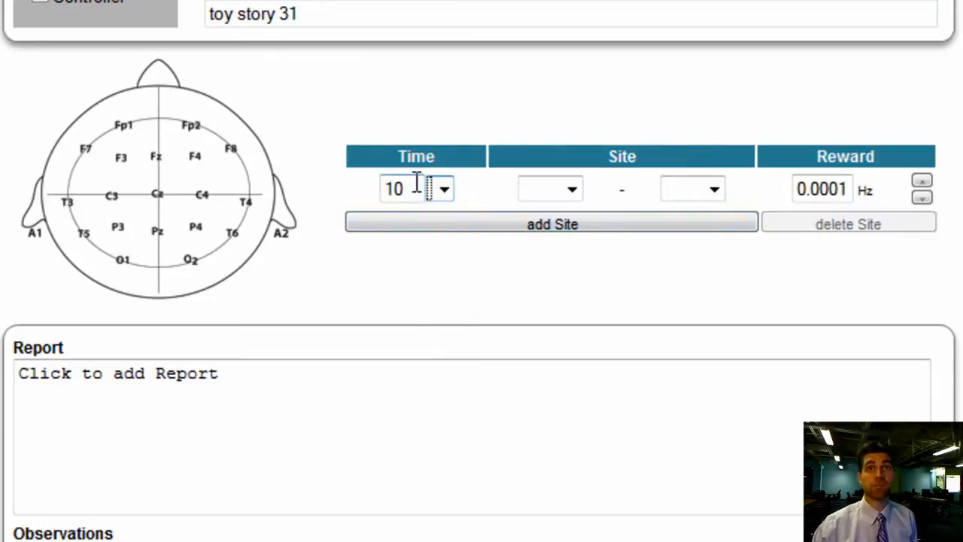
left_click_drag(416, 200, 380, 188)
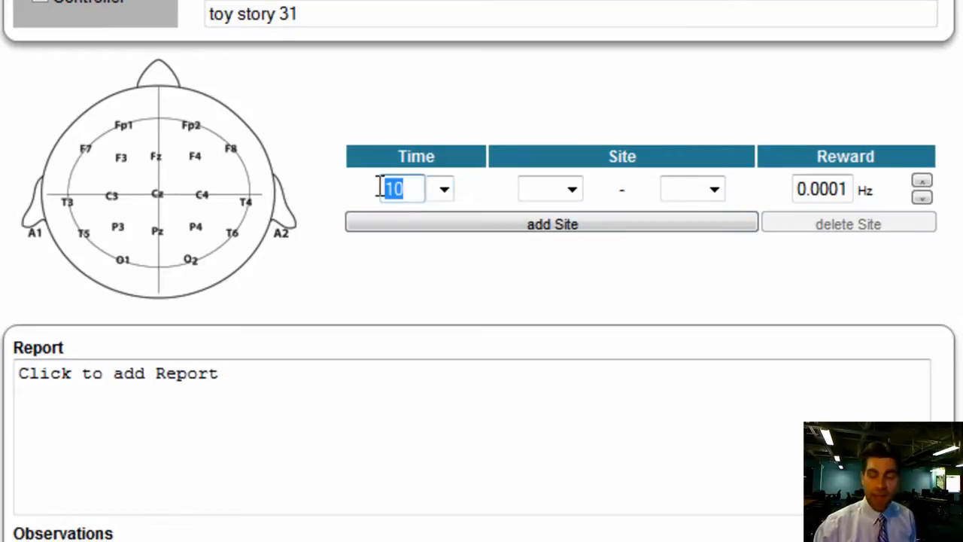
left_click(573, 190)
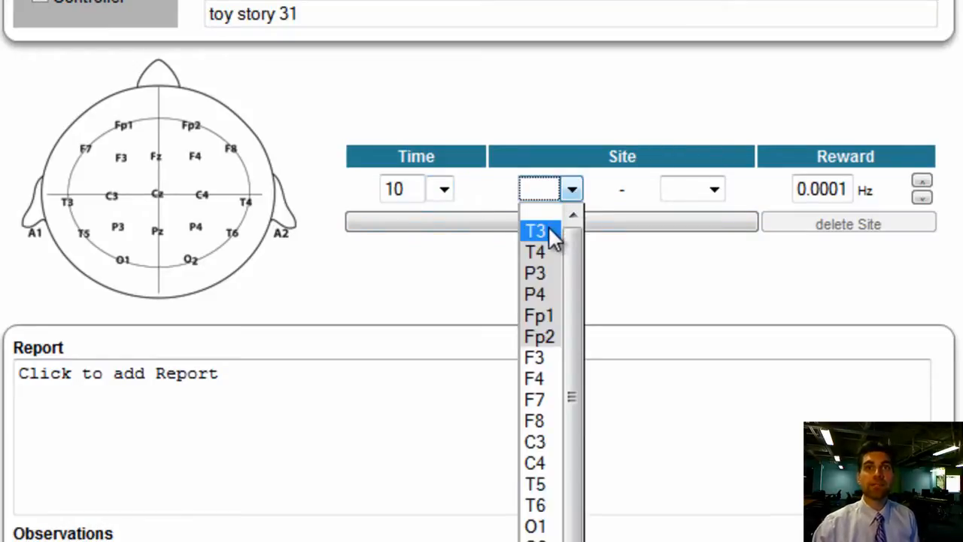
left_click(548, 231)
left_click(713, 191)
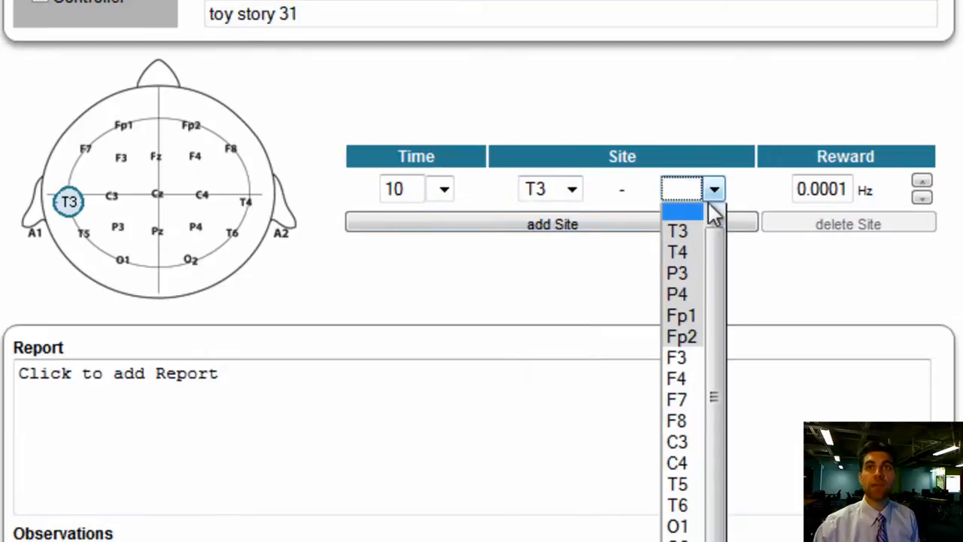
left_click(693, 251)
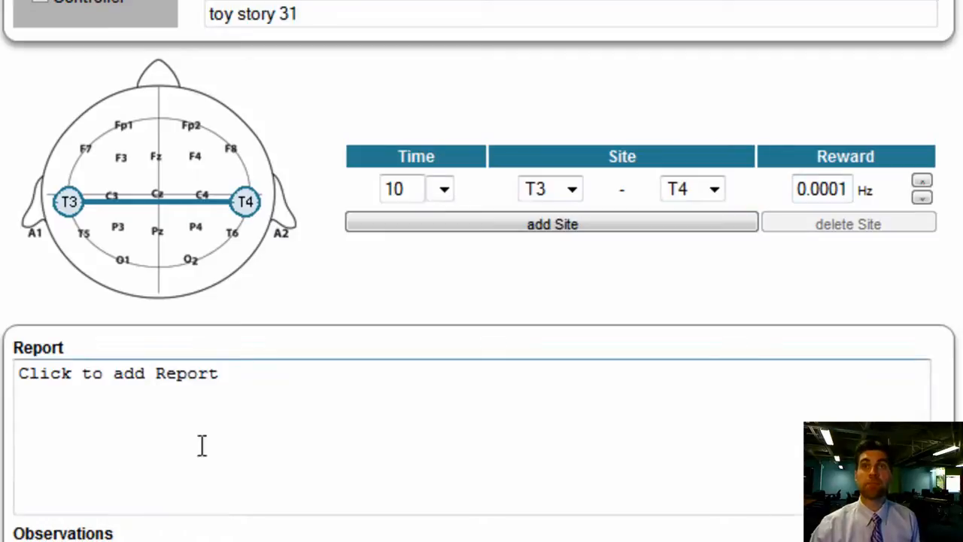
- Add a second training entry with time 10, site T3 - Fp1 and a reward of 0.0002 Hz
left_click(469, 224)
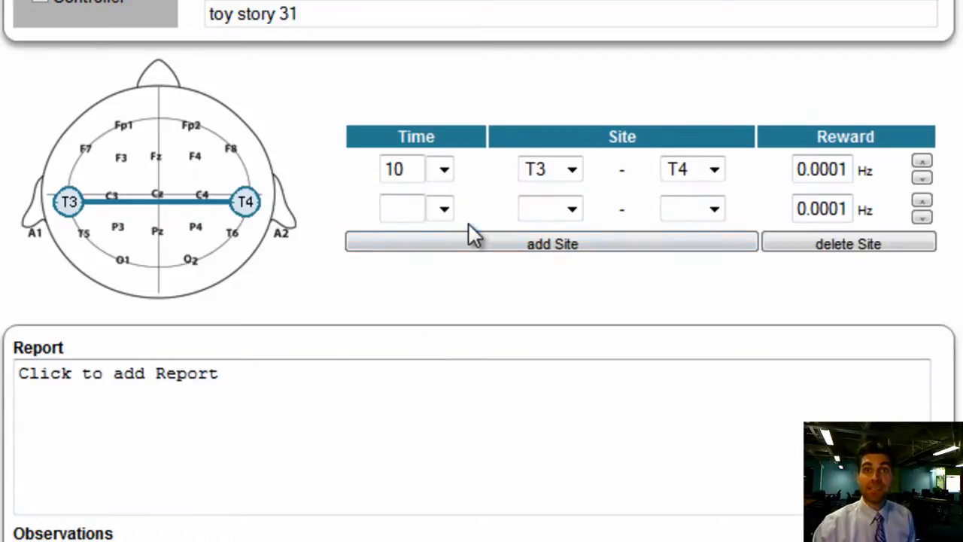
left_click(443, 207)
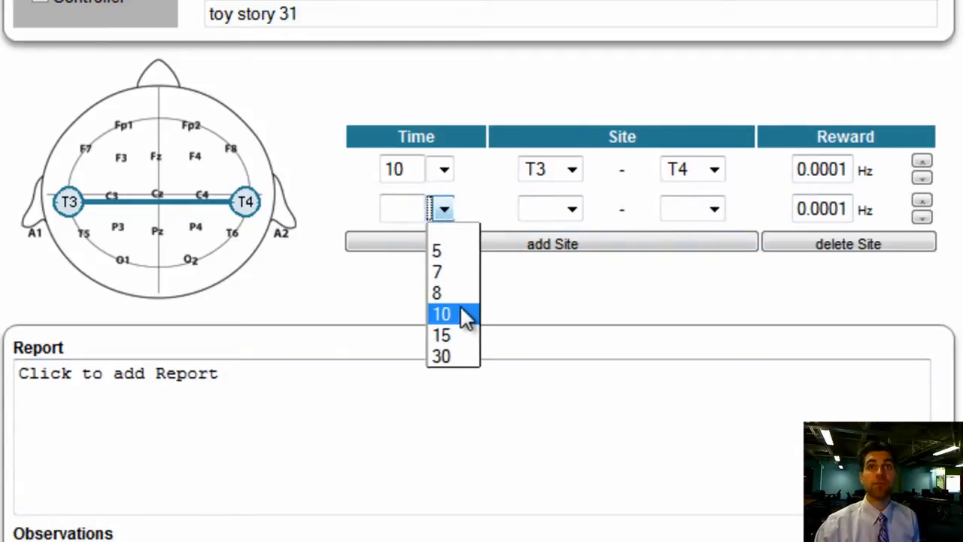
left_click(465, 315)
left_click(571, 211)
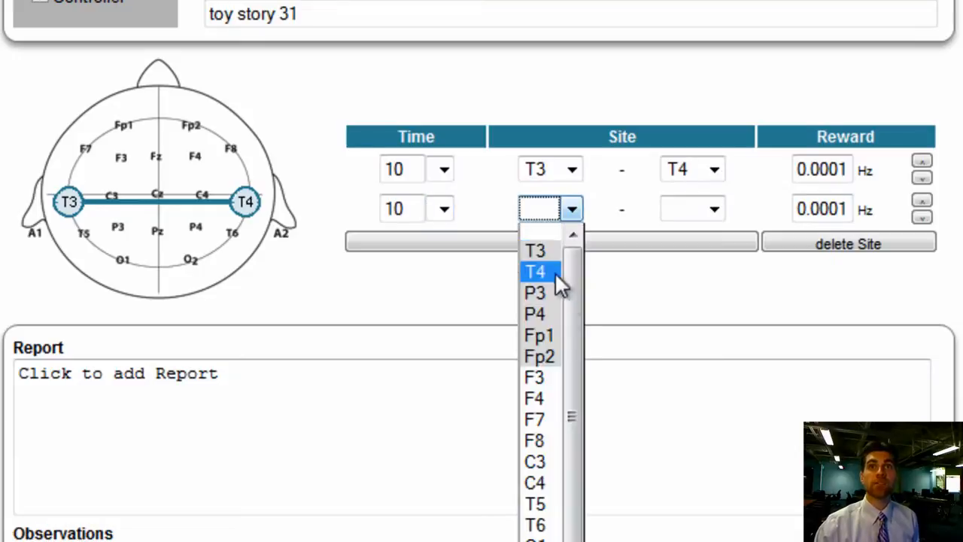
left_click(543, 253)
left_click(715, 209)
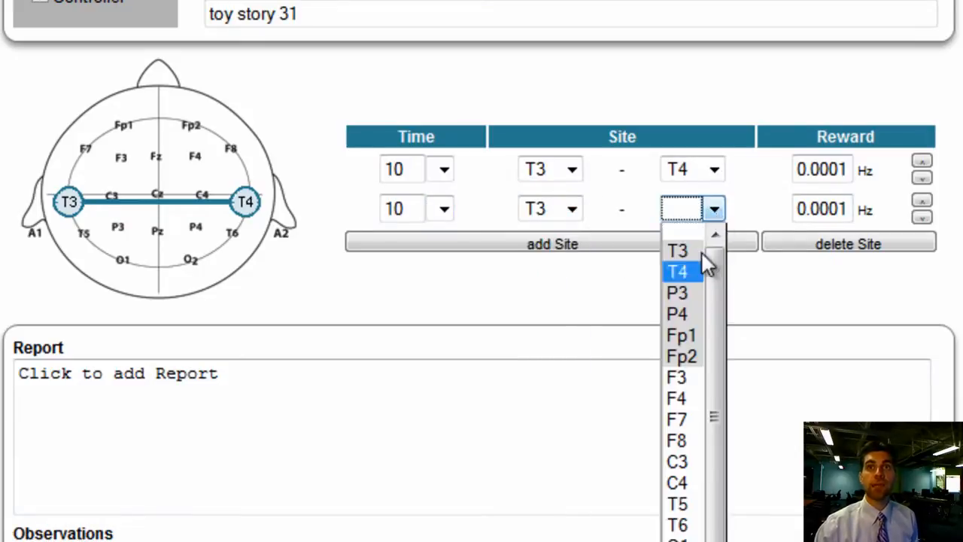
left_click(695, 332)
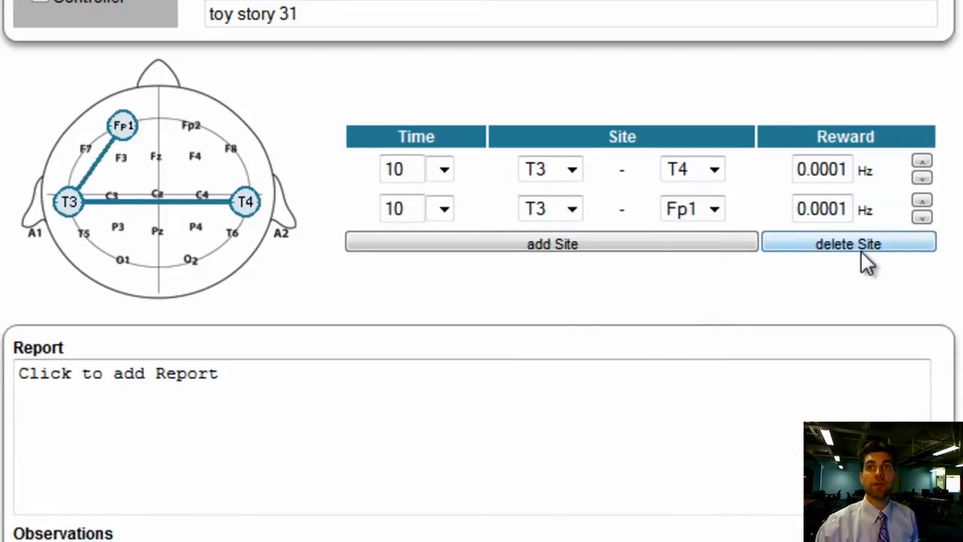
left_click(923, 202)
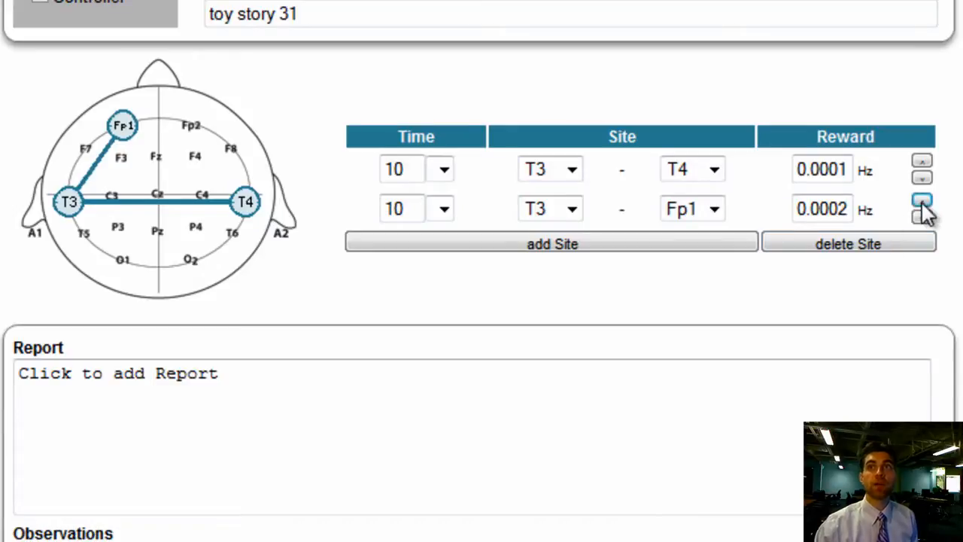
- Add a third training entry with time 10 and site P4 - T4
left_click(572, 251)
left_click(443, 230)
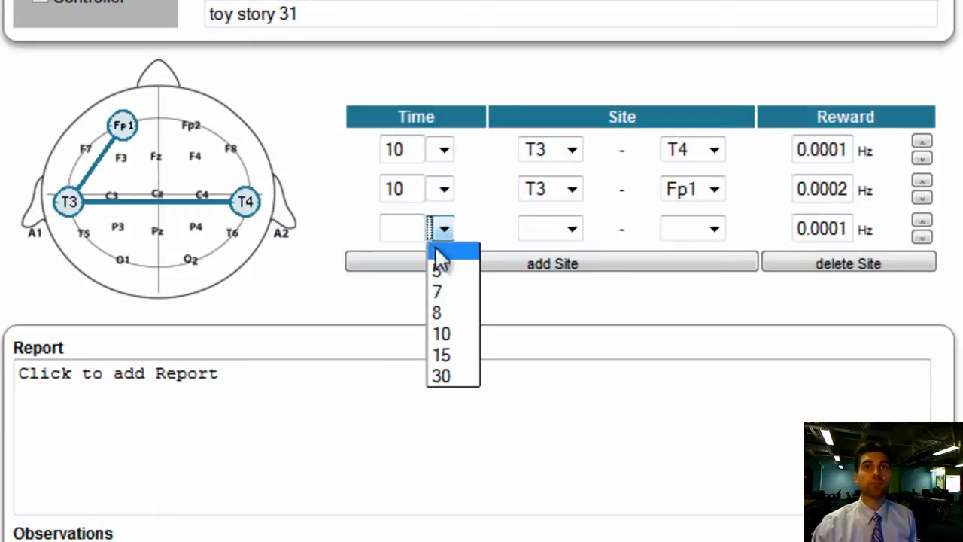
left_click(444, 332)
left_click(574, 230)
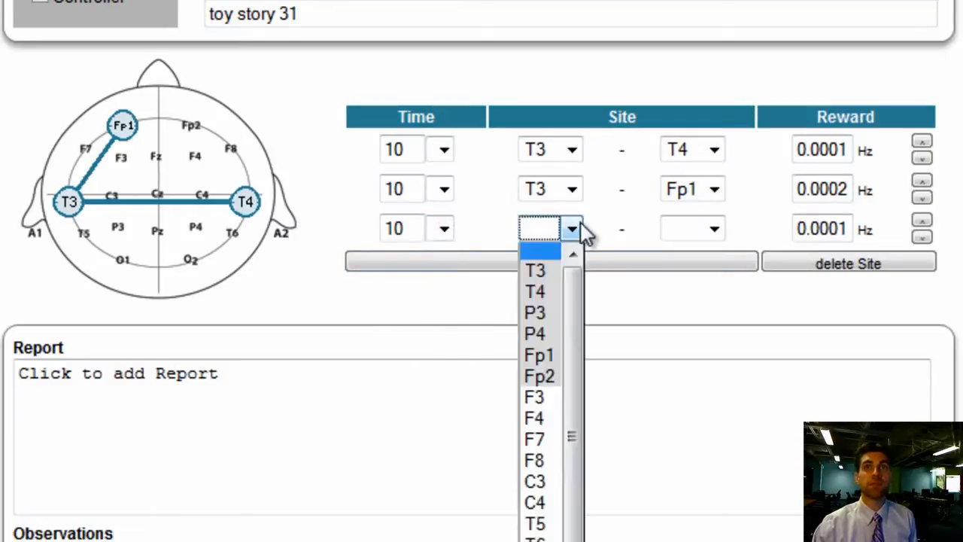
left_click(547, 333)
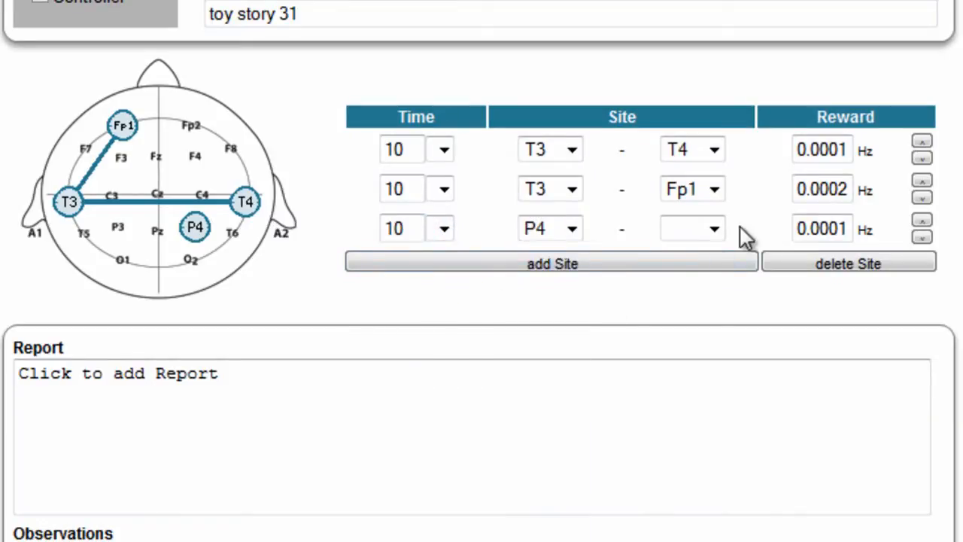
left_click(716, 229)
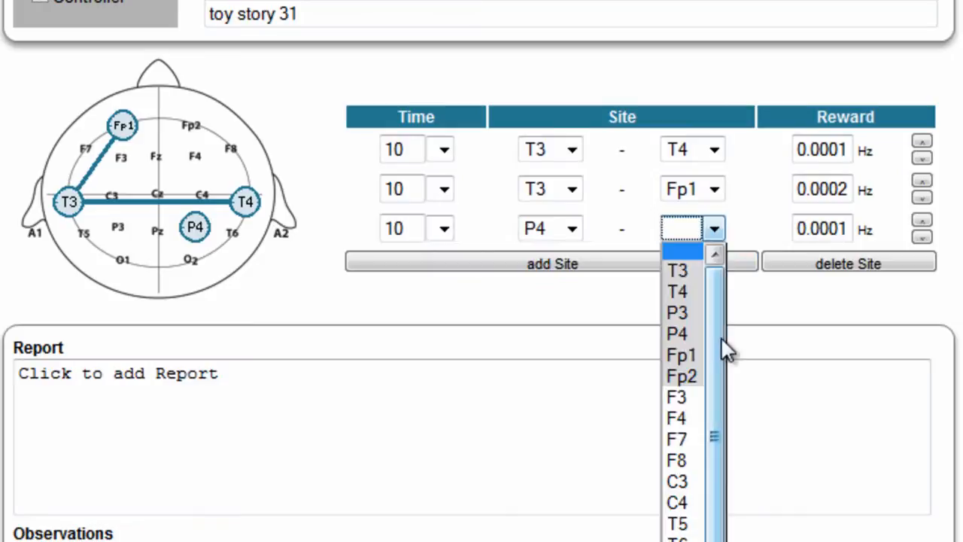
left_click(679, 291)
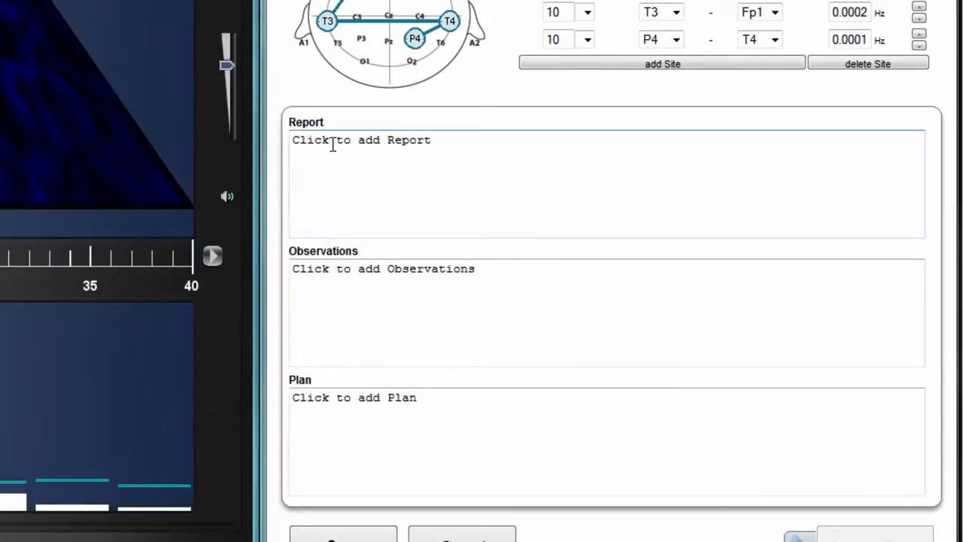
- Enter the Report note "headache gone, no further headache since the last session, today feeling a little sleepy" and an Observations note about increasing frequency to .0002
left_click(333, 143)
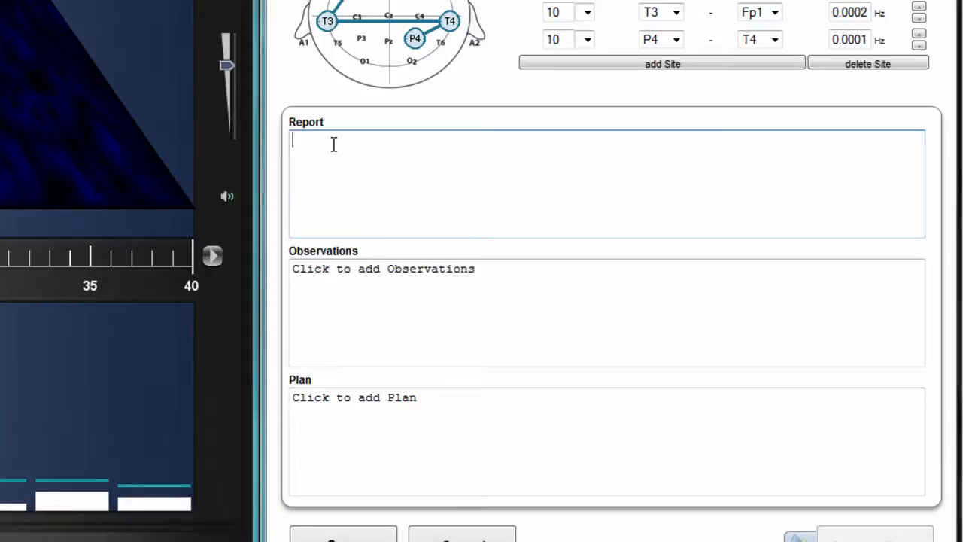
type("headache gone, no further headache since the last session, today feeling a little sleepy")
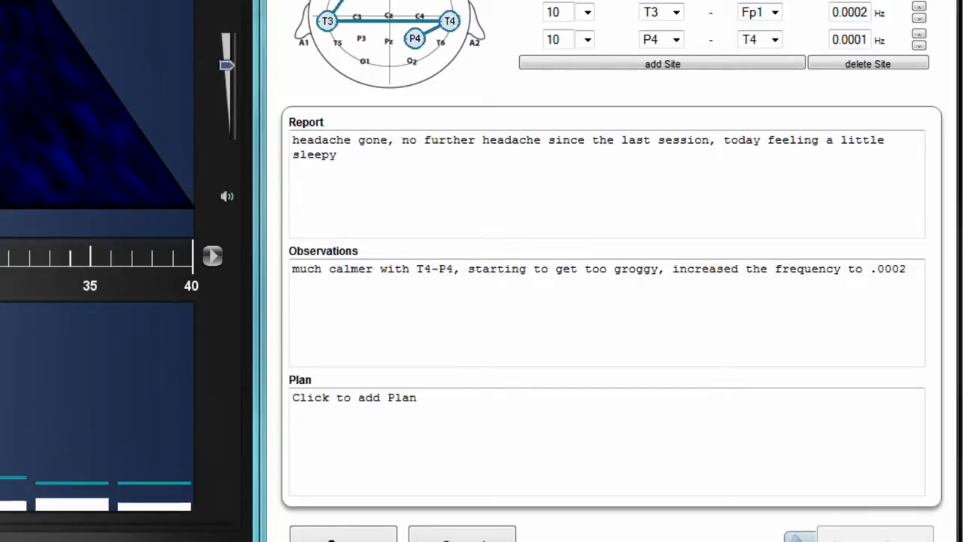
left_click(383, 167)
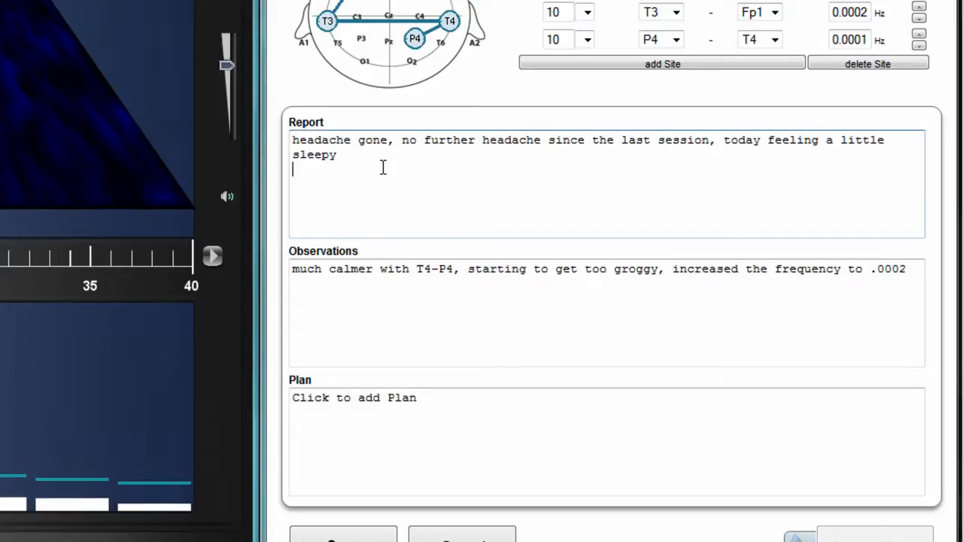
- Enter the Plan note "Today add Fp1, next time ask about ... notes to yourself about what you are expecting"
left_click(393, 380)
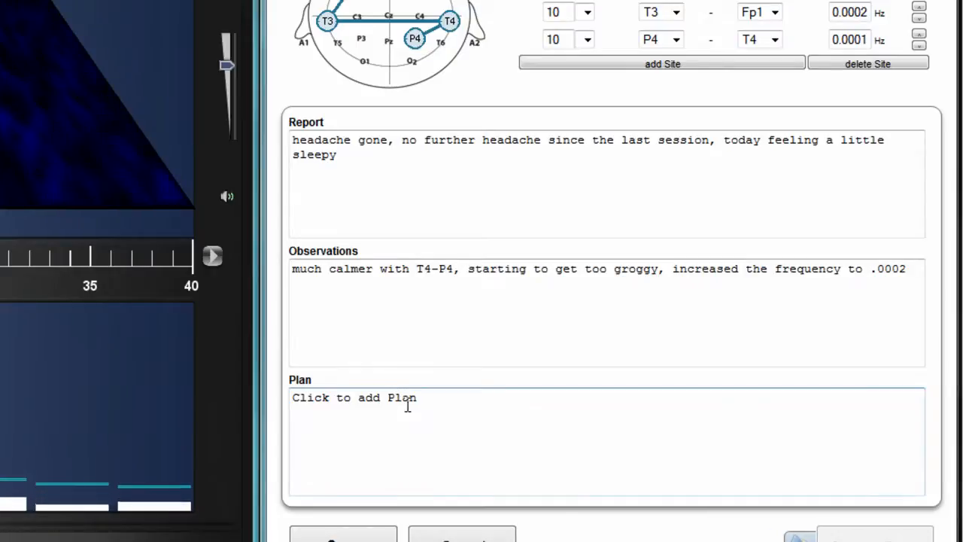
left_click(408, 406)
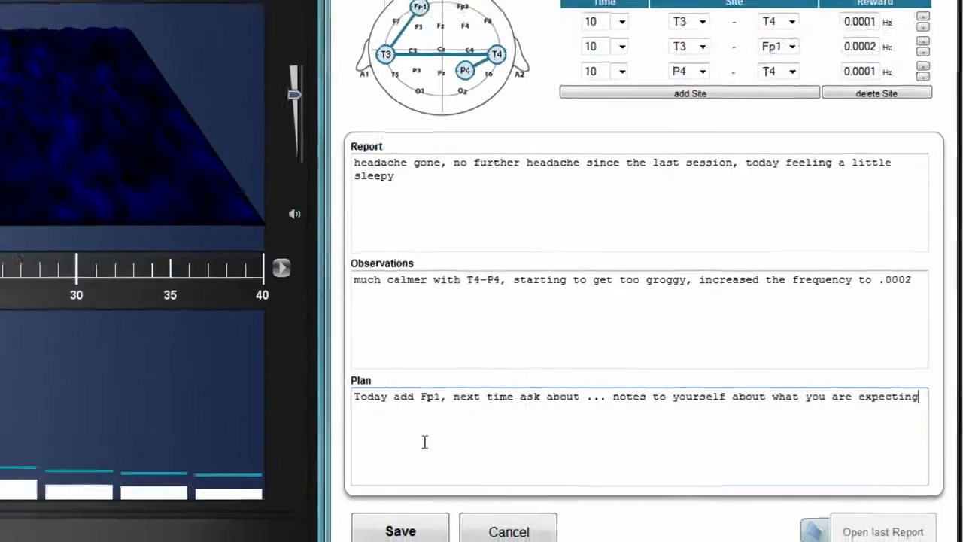
- Add "speelling errror" below the Report text and correct it to "spelling error" using the suggested spellings
left_click(435, 186)
left_click(521, 218)
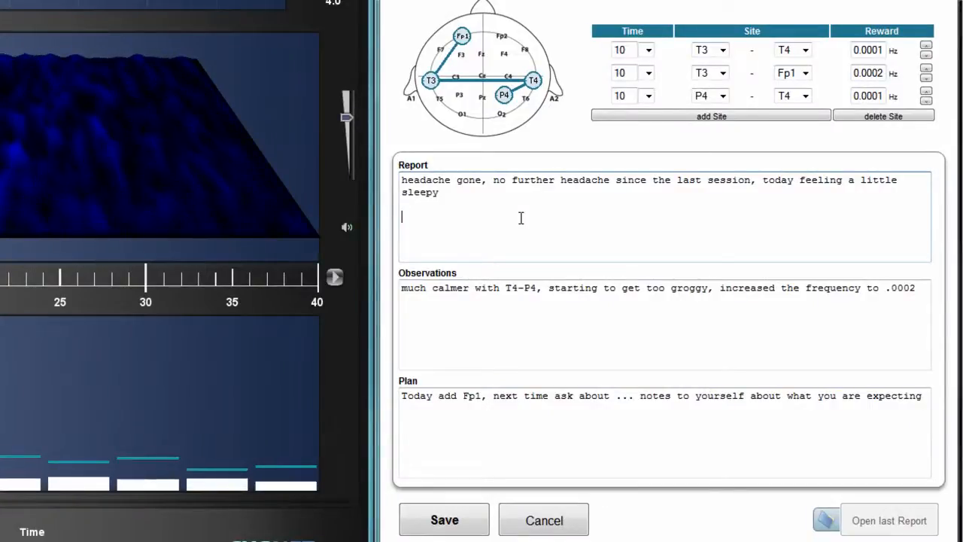
type("speelling errror")
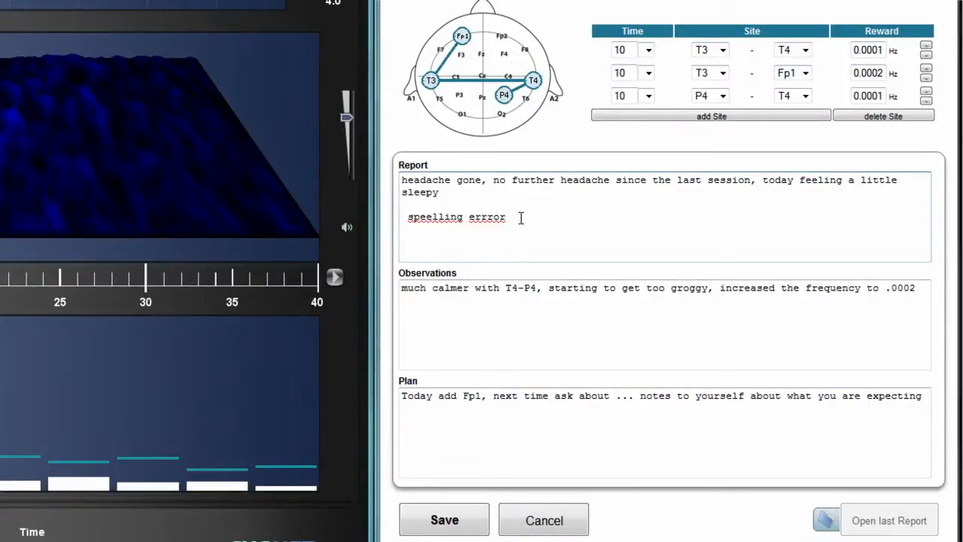
right_click(435, 217)
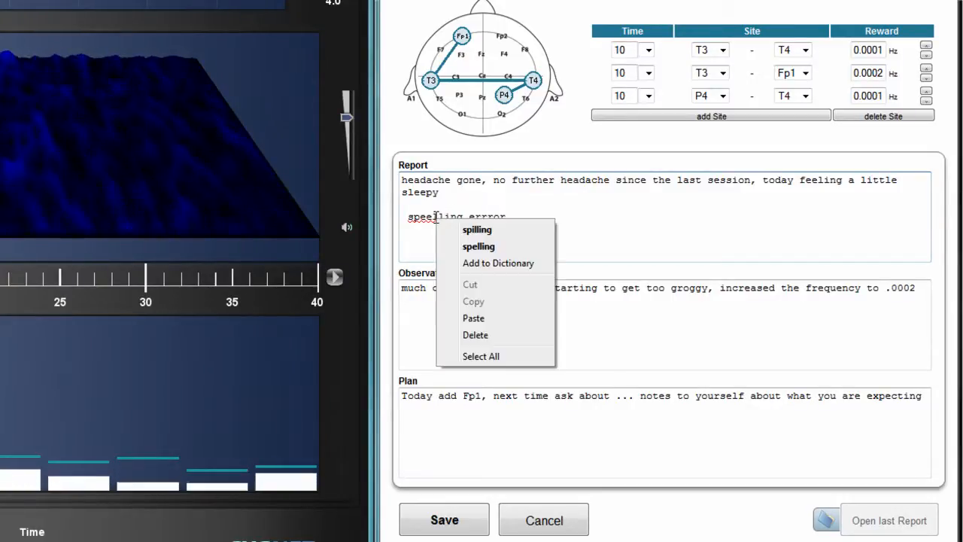
left_click(477, 247)
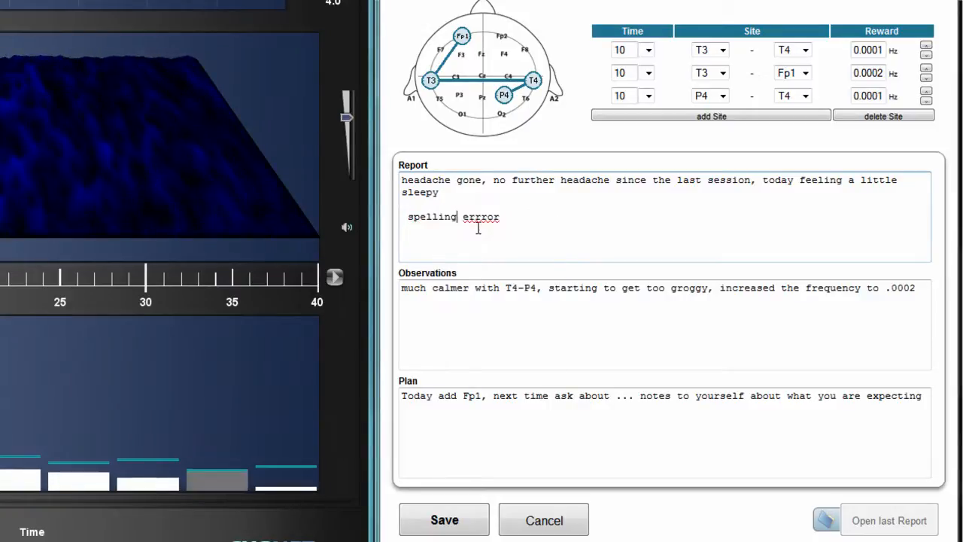
right_click(481, 217)
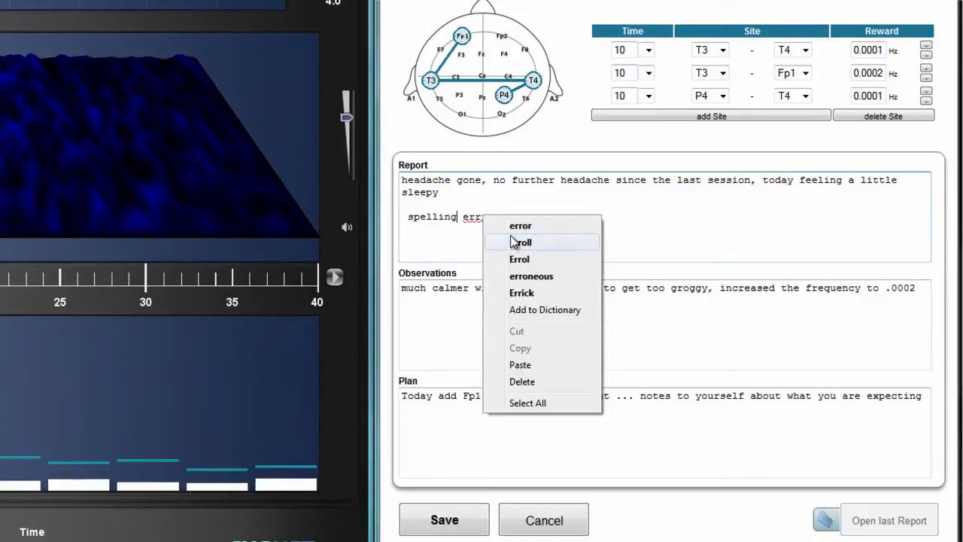
left_click(514, 226)
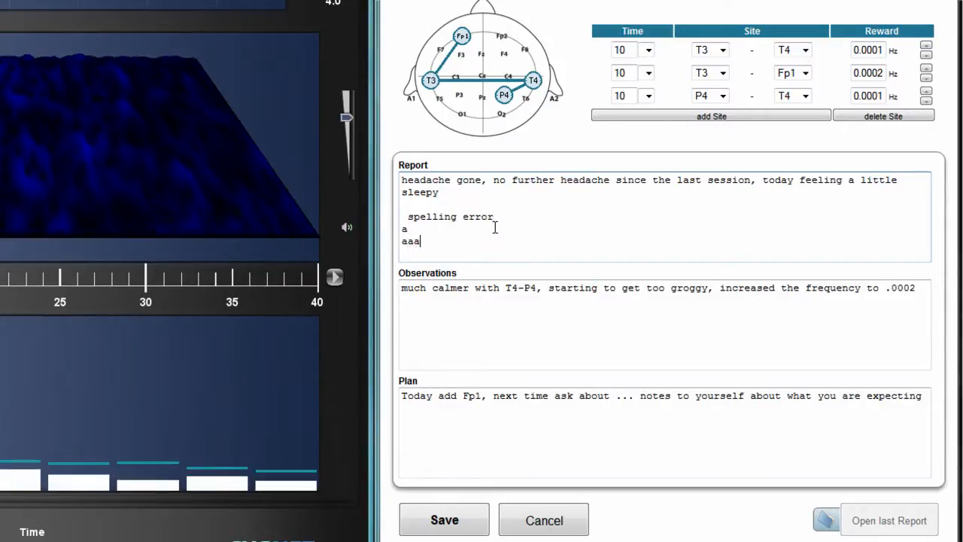
- Add several extra lines of "a" below the Report text until it overflows the field
type("a")
key("Return")
type("a")
key("Return")
type("a")
key("Return")
type("a")
key("Return")
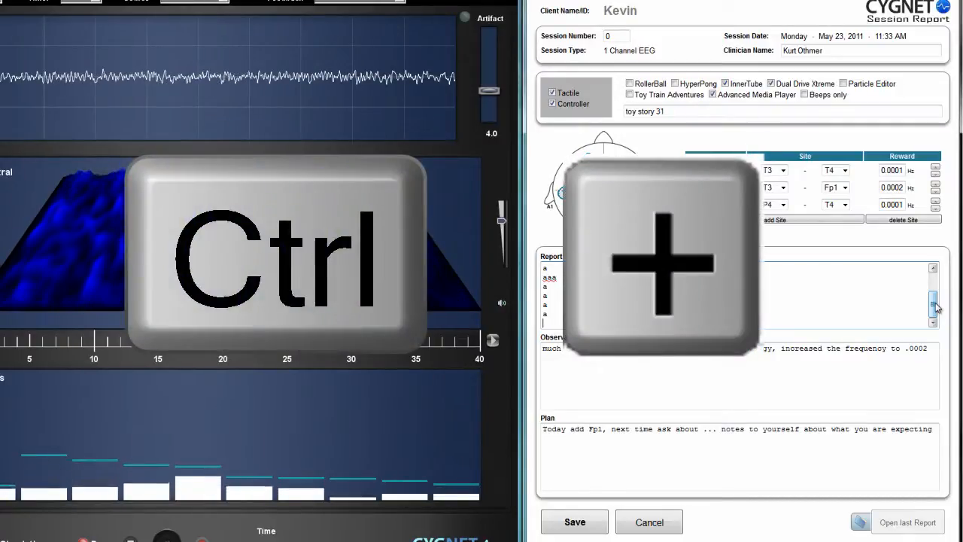
- Enlarge the session report by two zoom levels, look over its lower sections, and return it to its original size
key("ctrl+plus")
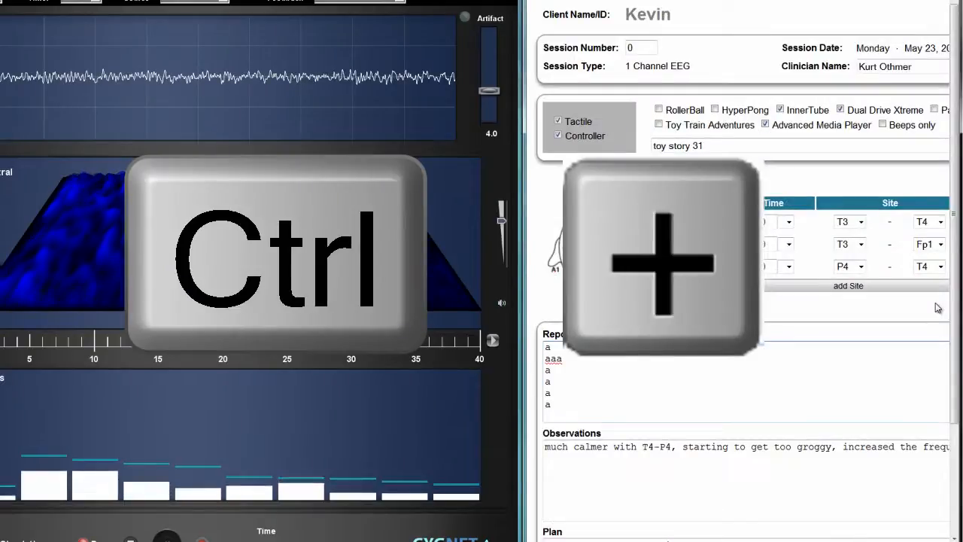
key("ctrl+plus")
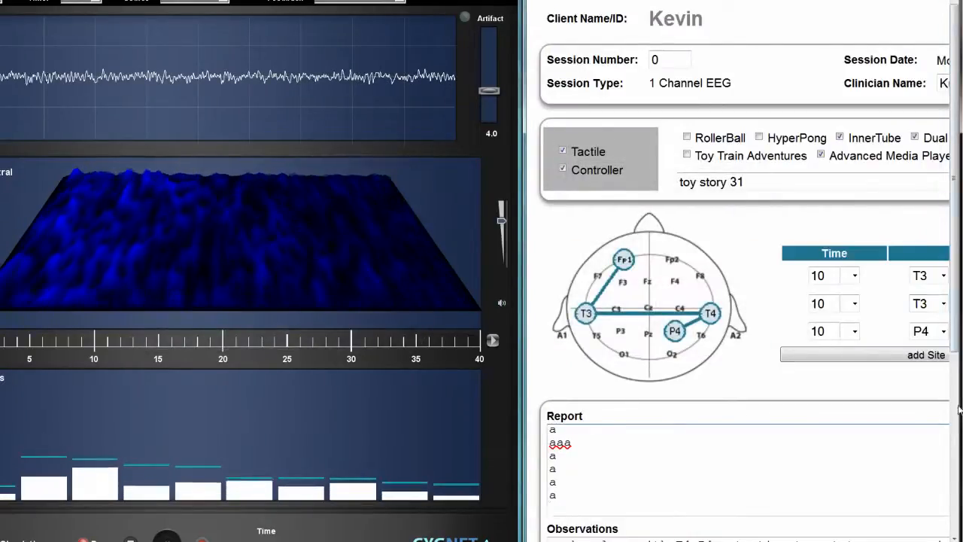
scroll(941, 301, "down", 1)
scroll(956, 281, "down", 1)
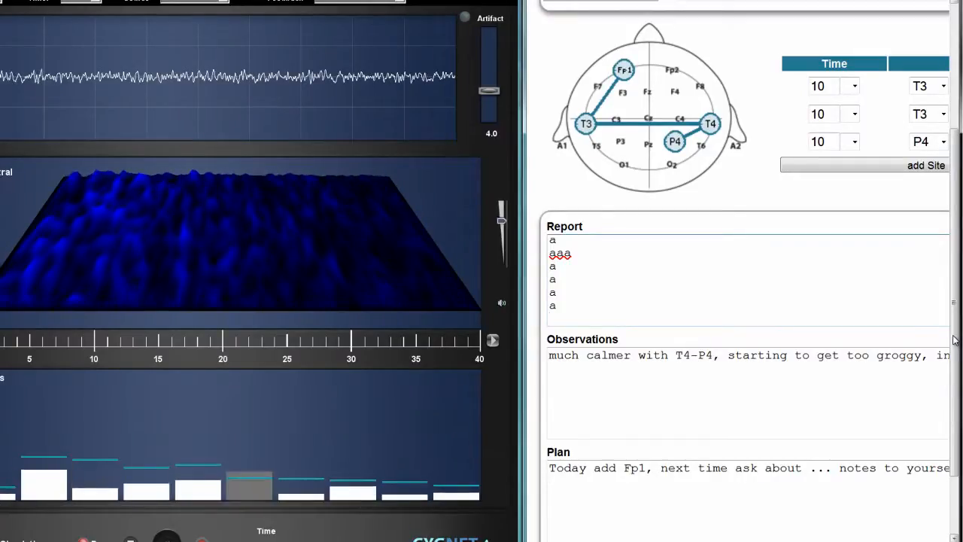
key("ctrl+minus")
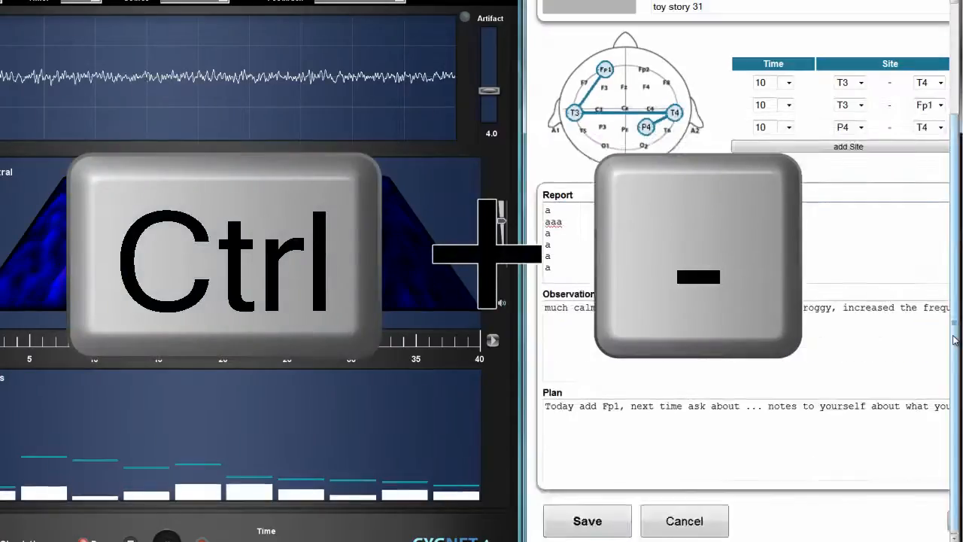
key("ctrl+minus")
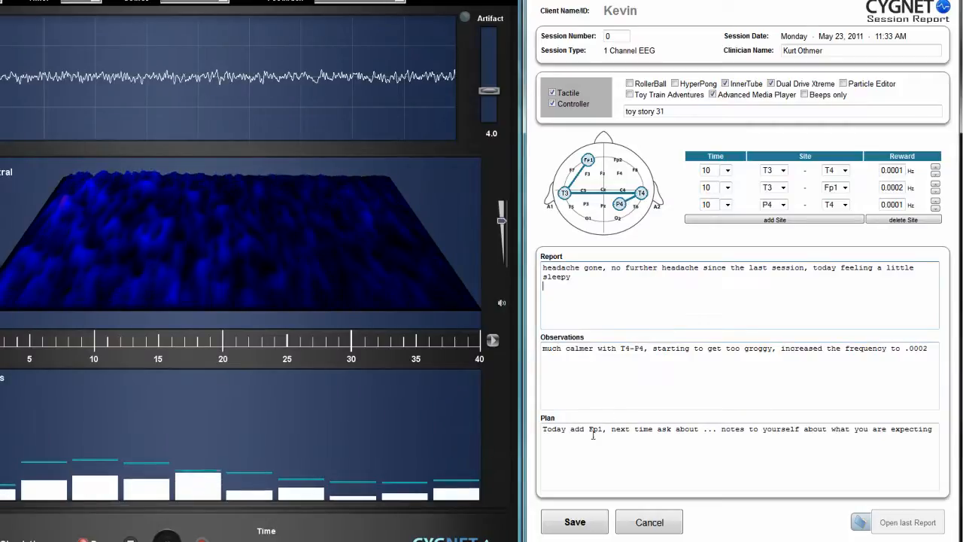
- Save the session report and reopen it for editing
left_click(573, 522)
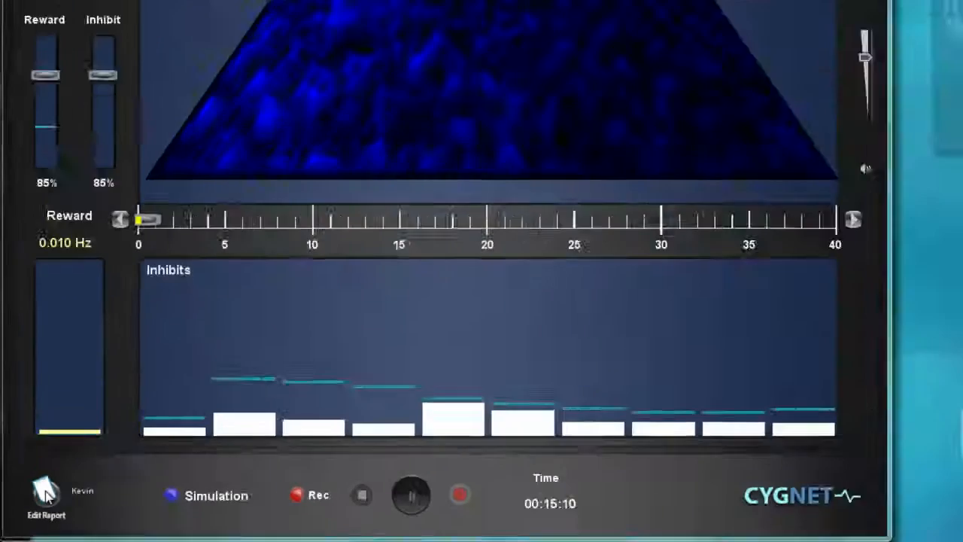
left_click(145, 388)
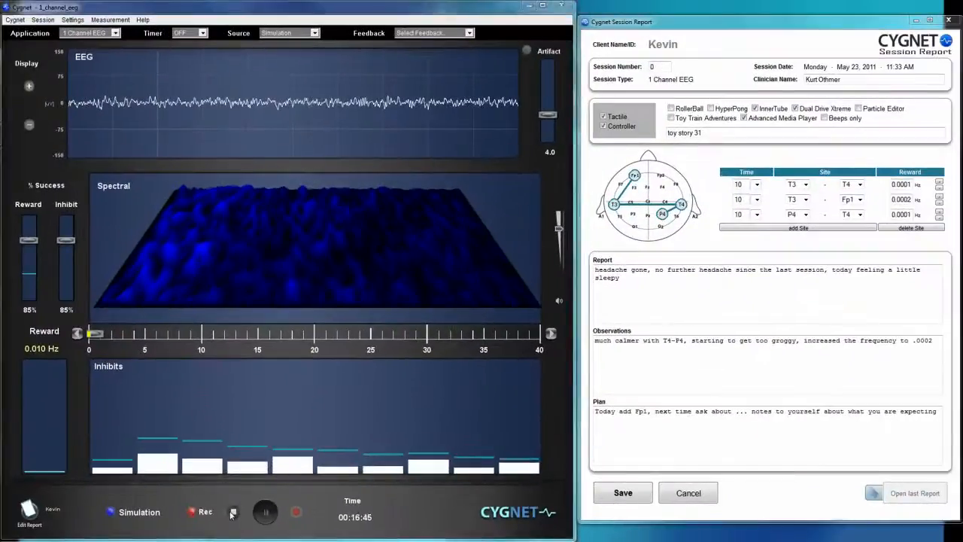
- Stop the running session, and save and close its finished report
left_click(233, 511)
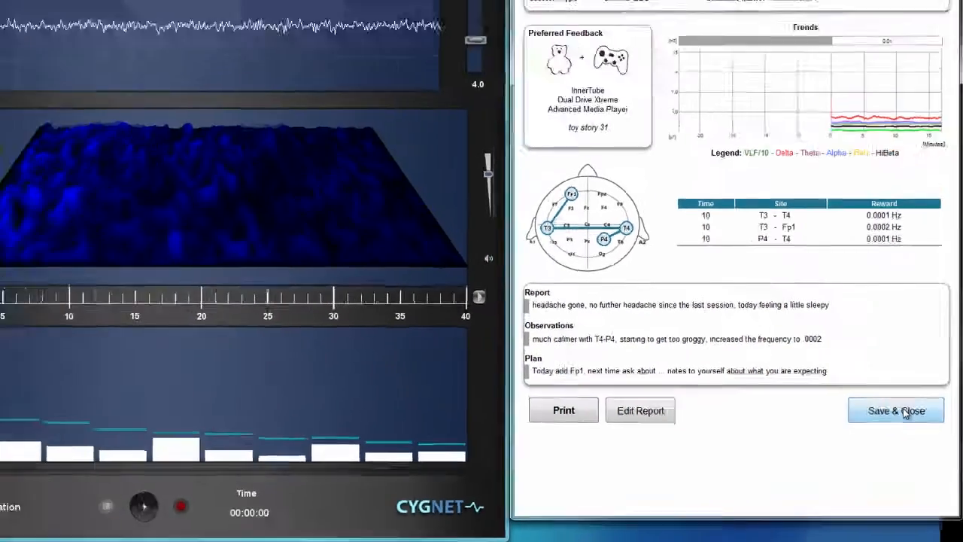
left_click(885, 361)
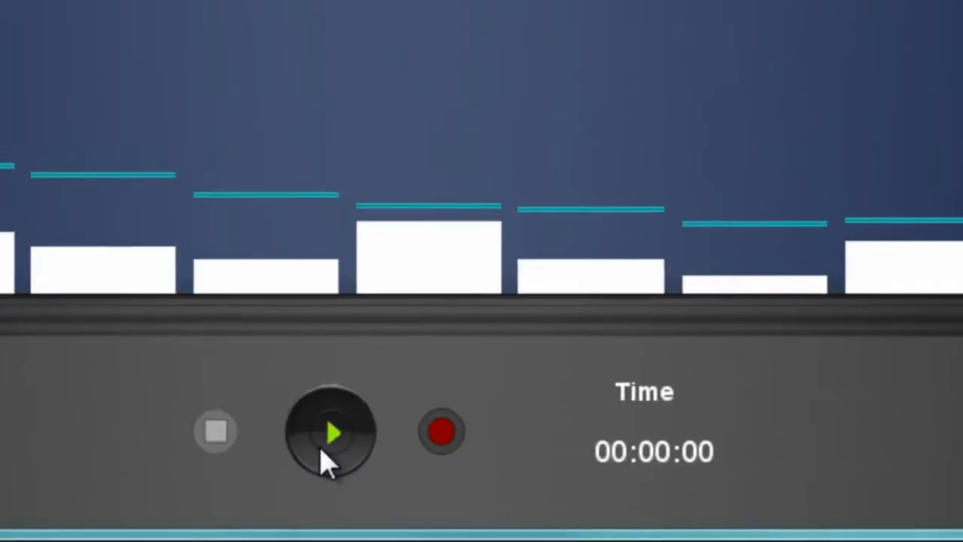
- Start a new session and begin recording it for the existing client
left_click(266, 514)
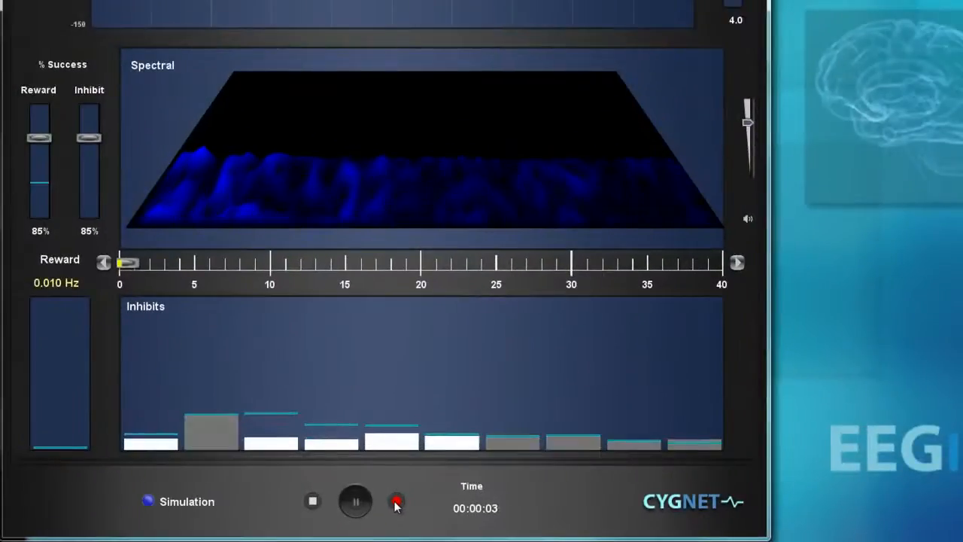
left_click(397, 502)
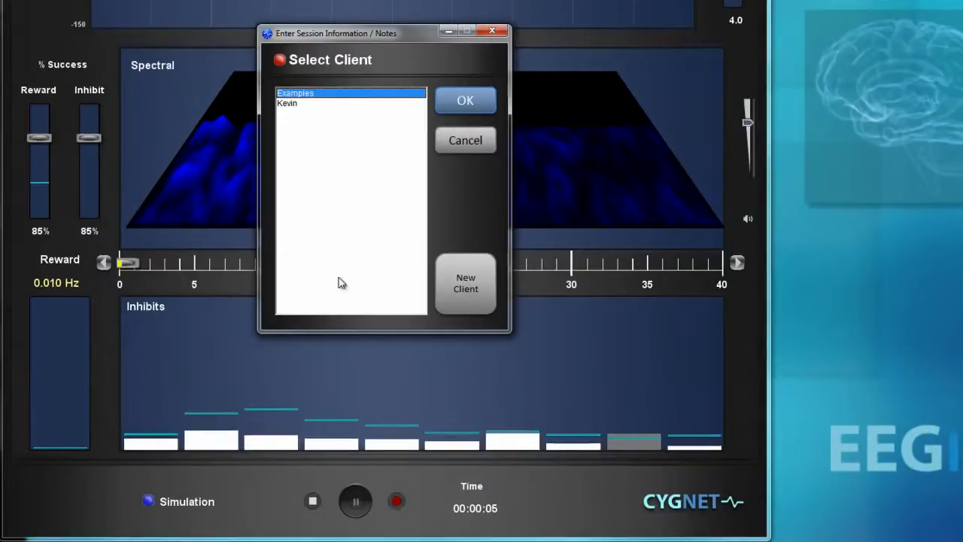
left_click(303, 103)
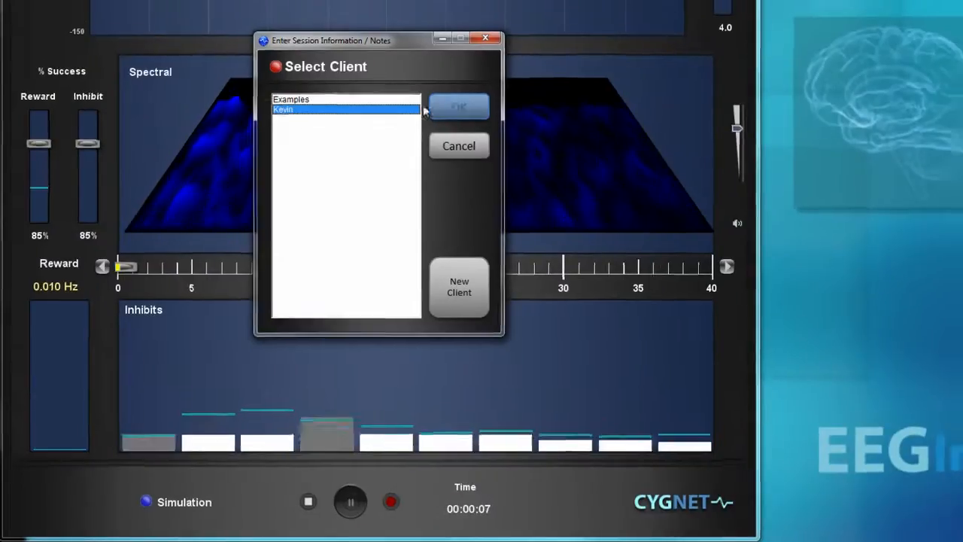
left_click(453, 96)
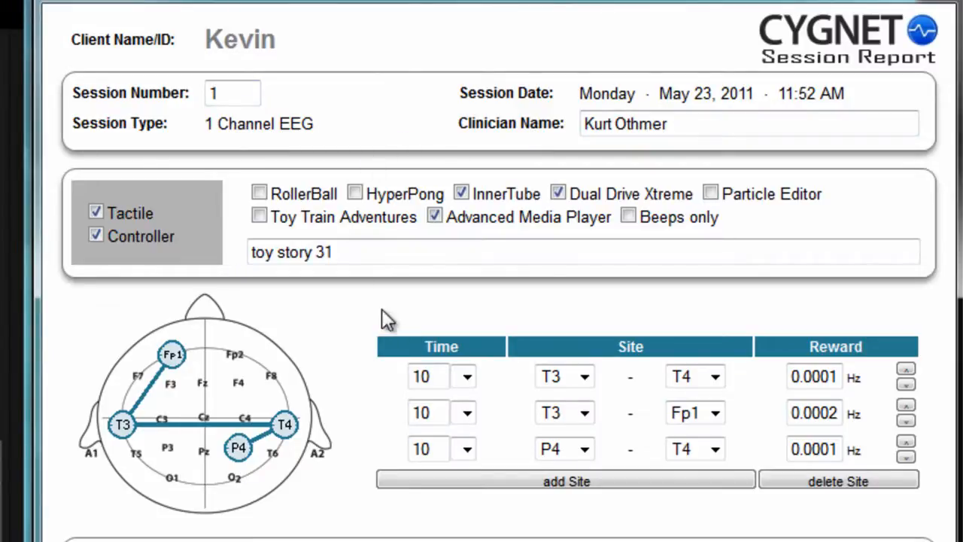
- Change the preferred feedback note in the new session report to "toy story 60"
left_click_drag(313, 252, 369, 251)
type("60")
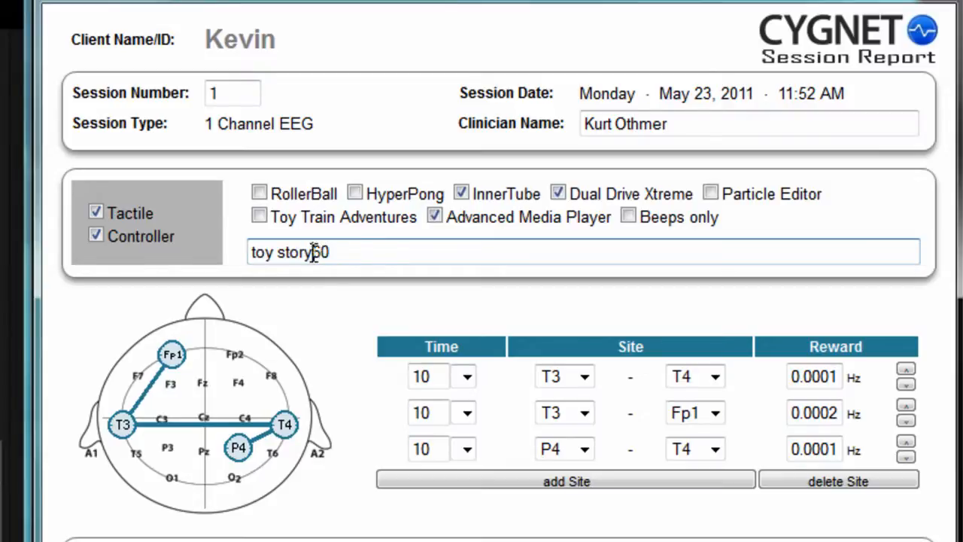
- Open the client's last report, place it beside the current one to review the previous session, and close it
scroll(591, 316, "down", 5)
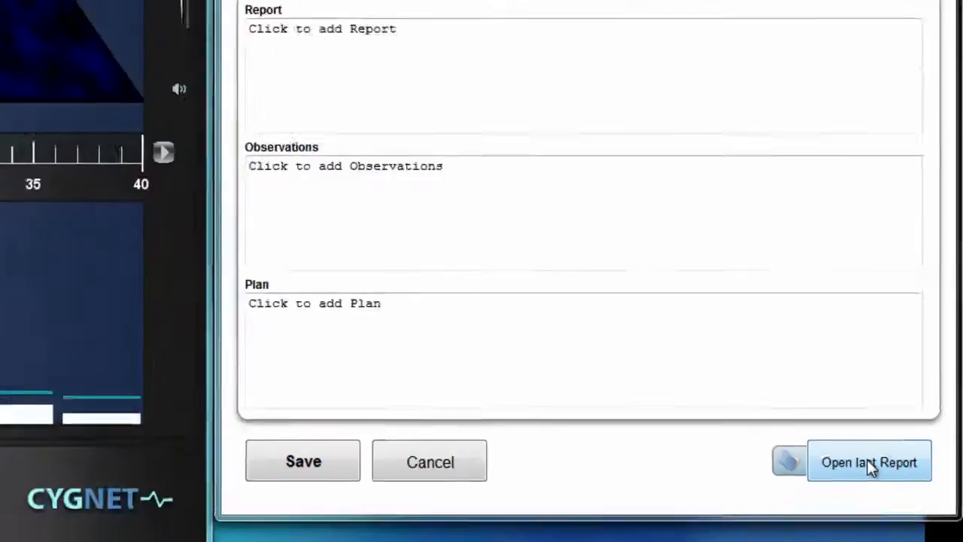
left_click(837, 414)
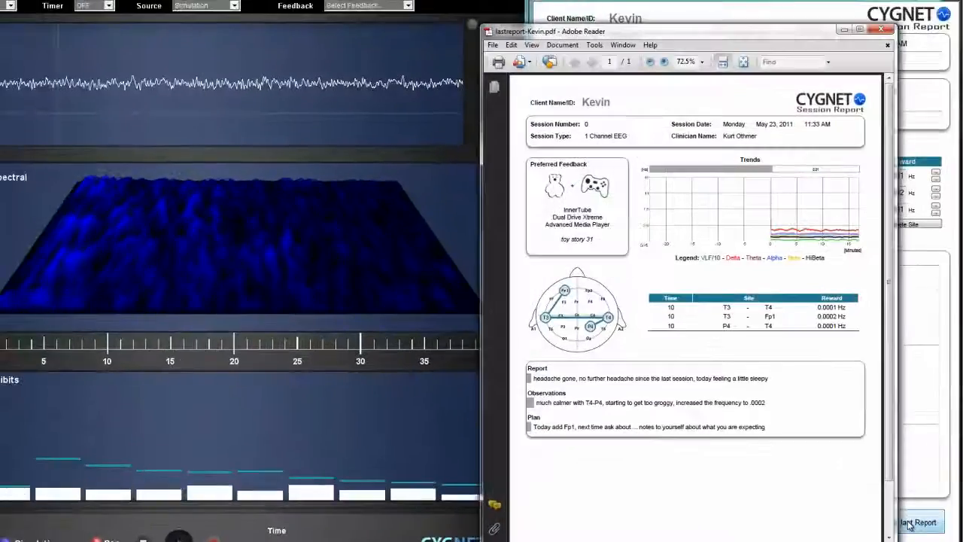
left_click_drag(800, 35, 412, 18)
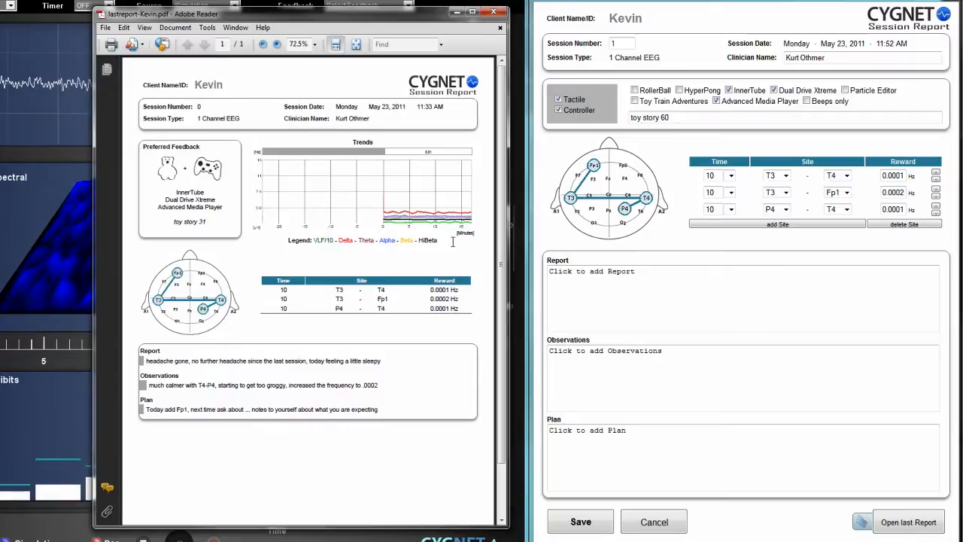
left_click(494, 13)
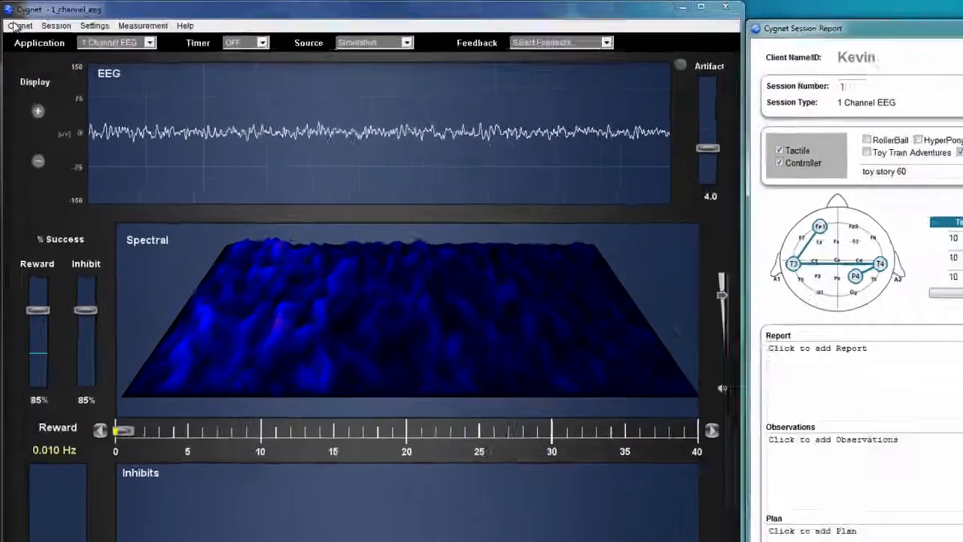
- Open the session folder, go to the client's subfolder, and view the saved PDF report of the 1 Channel EEG session
left_click(18, 20)
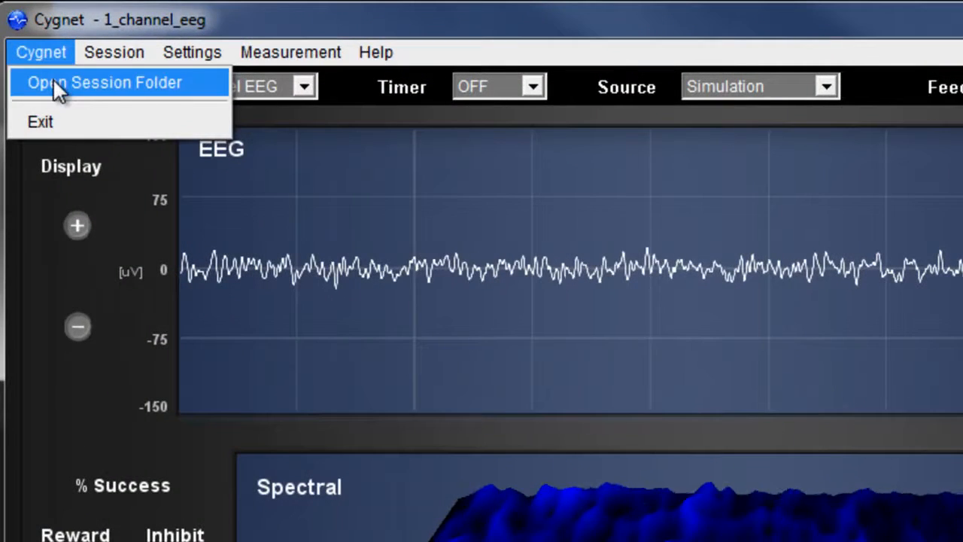
left_click(53, 78)
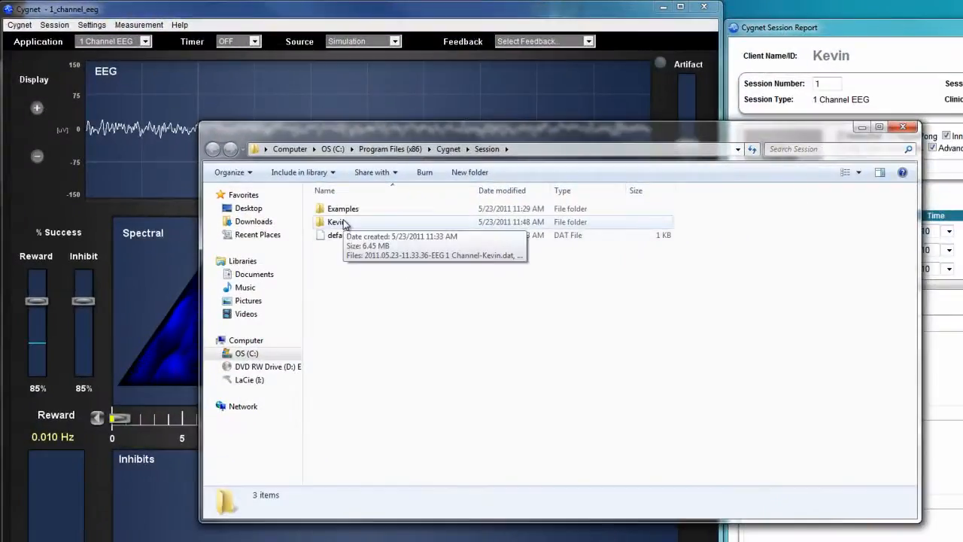
double_click(338, 222)
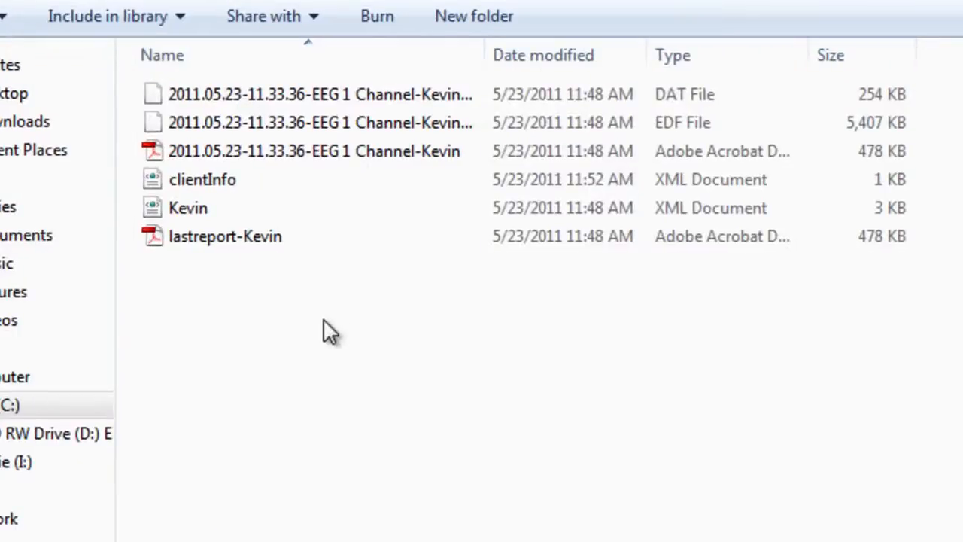
left_click(344, 123)
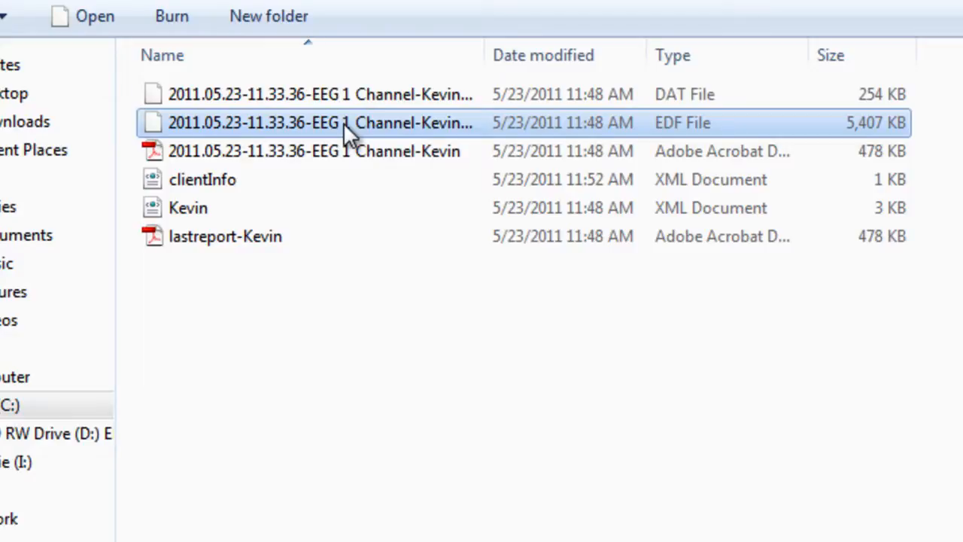
left_click(311, 154)
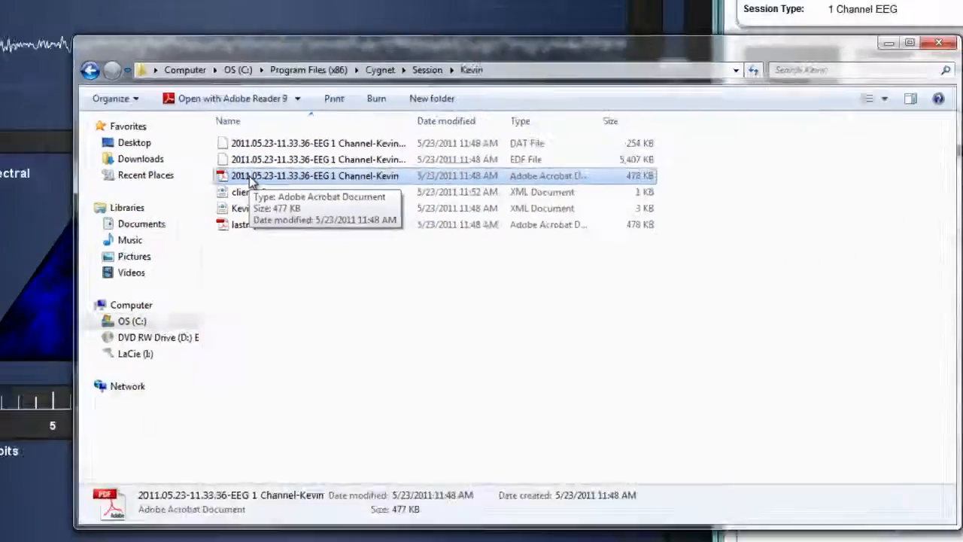
double_click(199, 152)
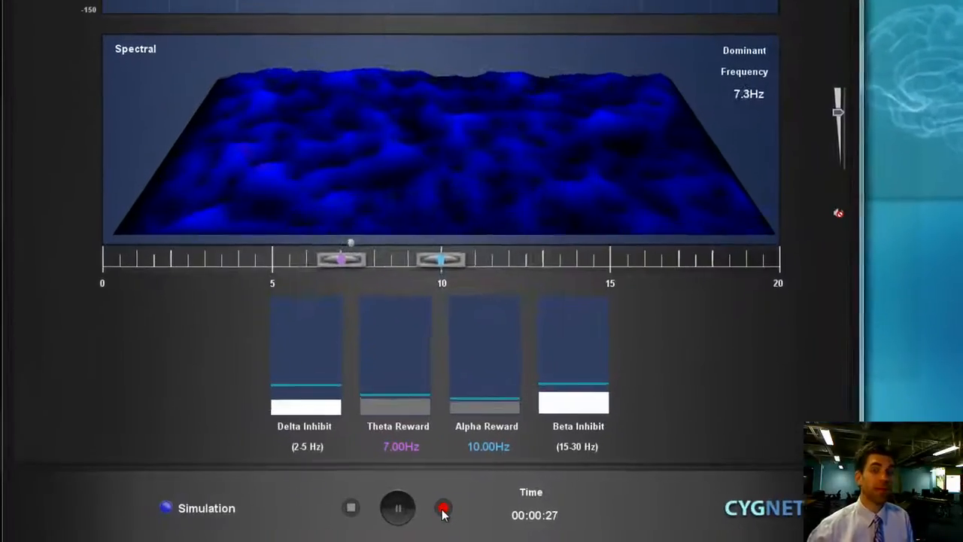
- Start recording the 1 Channel Alpha Theta session for the existing client
left_click(317, 512)
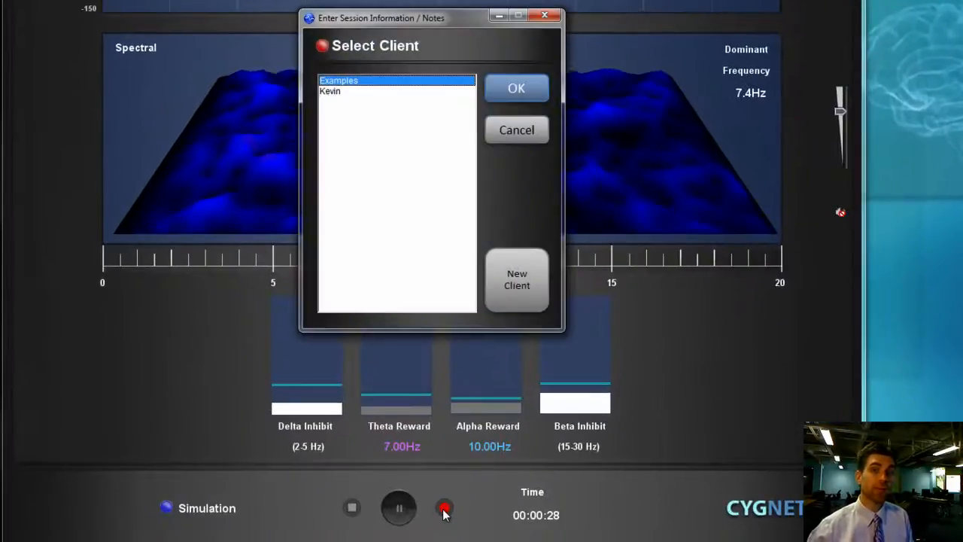
left_click(338, 92)
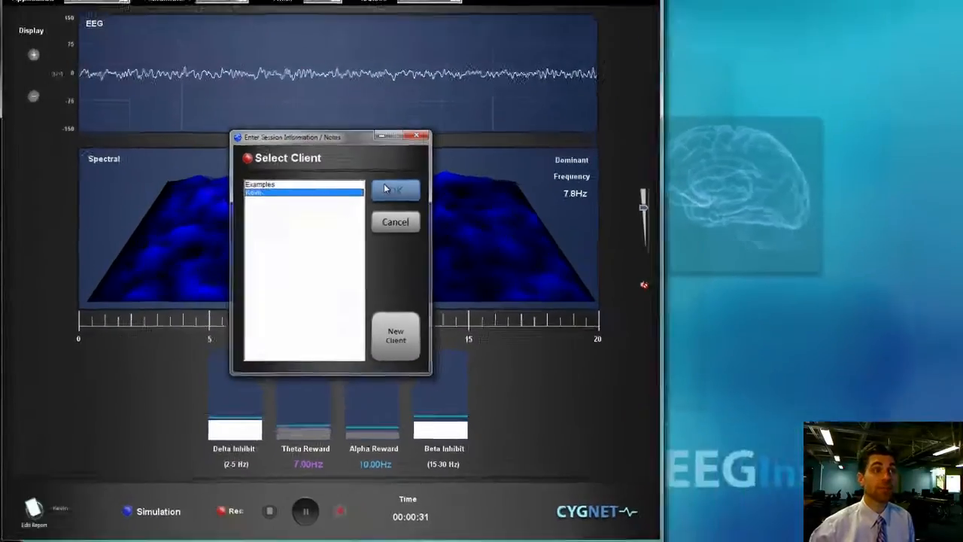
left_click(516, 88)
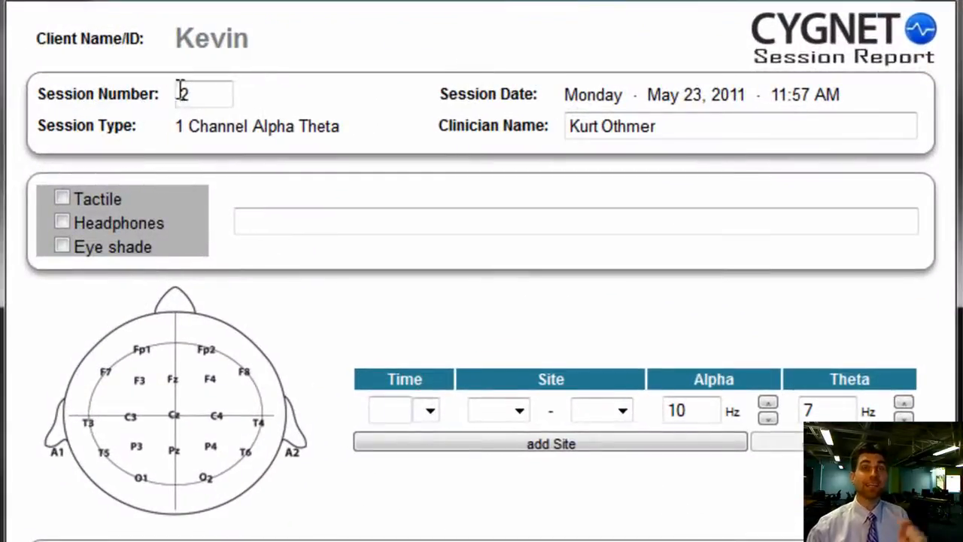
- Mark Tactile, Headphones and Eye shade as used in the session 2 report, and add the feedback note "blanket"
left_click(181, 90)
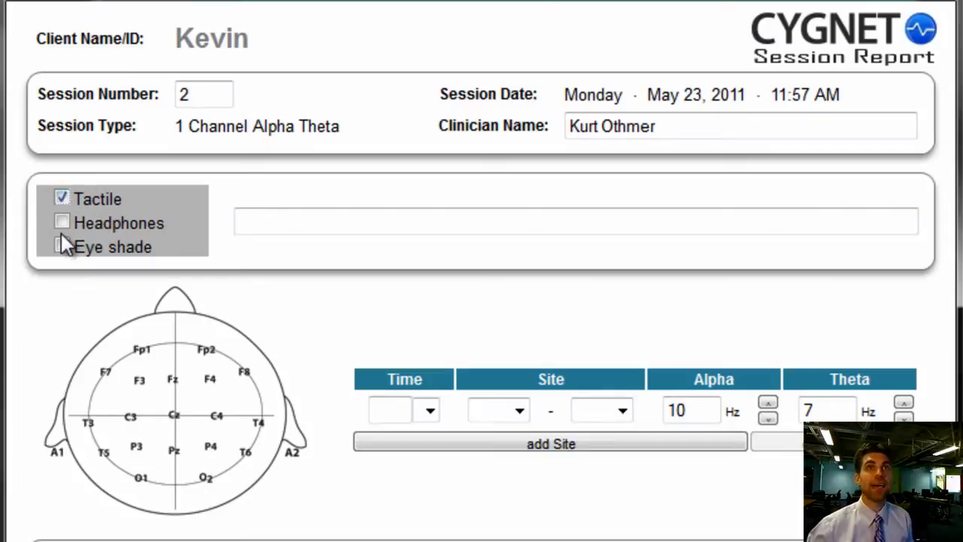
left_click(63, 222)
left_click(64, 245)
left_click(329, 216)
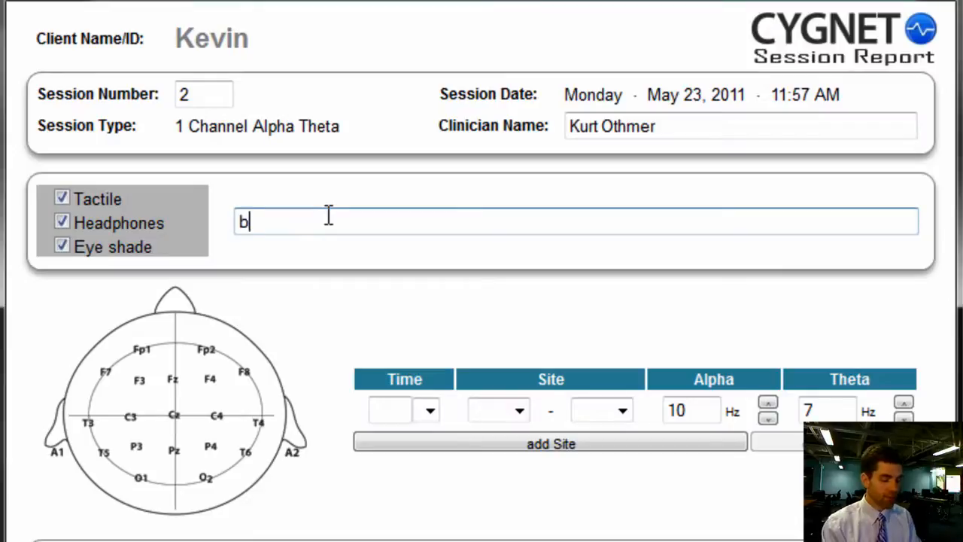
type("blanket")
- Fill in the session 2 site row with a time of 35, Pz as the first site, and a second site
left_click(430, 410)
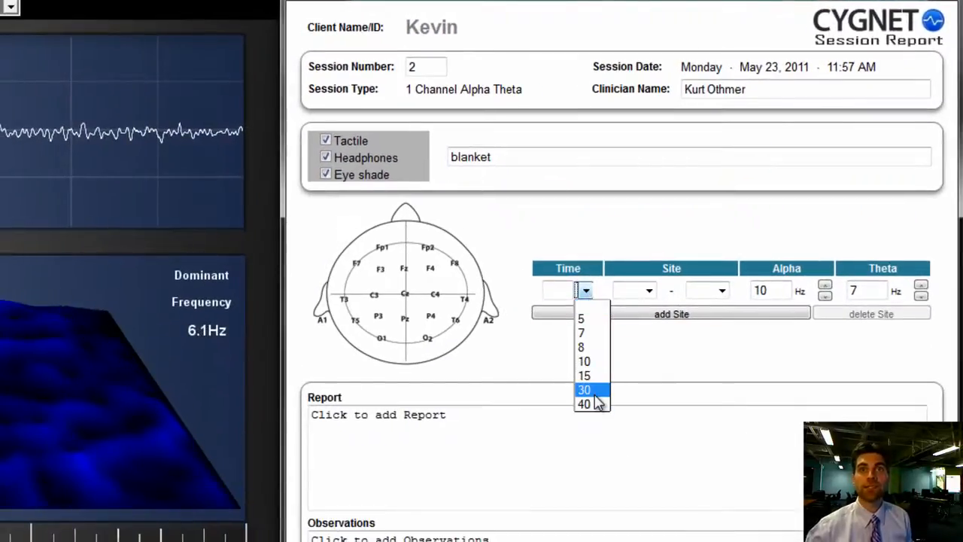
left_click(595, 393)
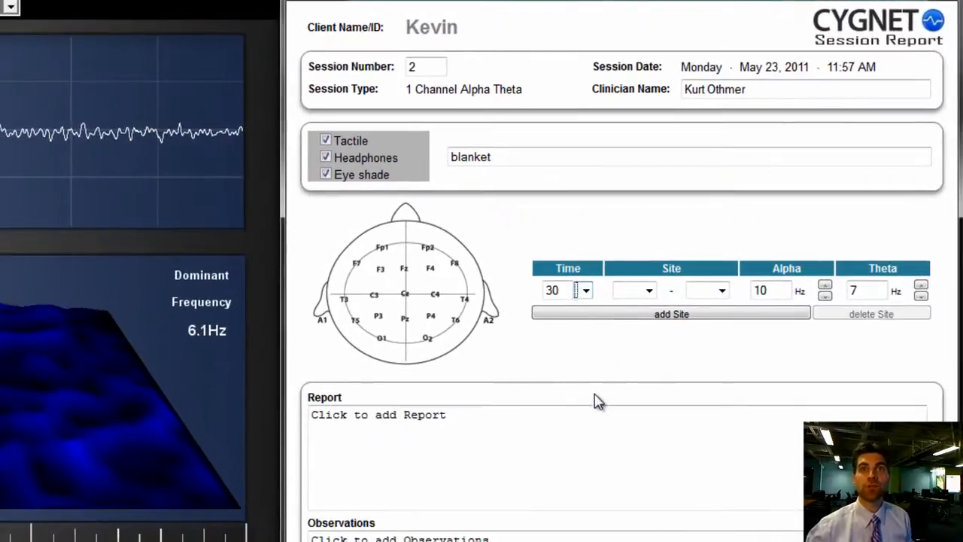
left_click_drag(562, 293, 535, 292)
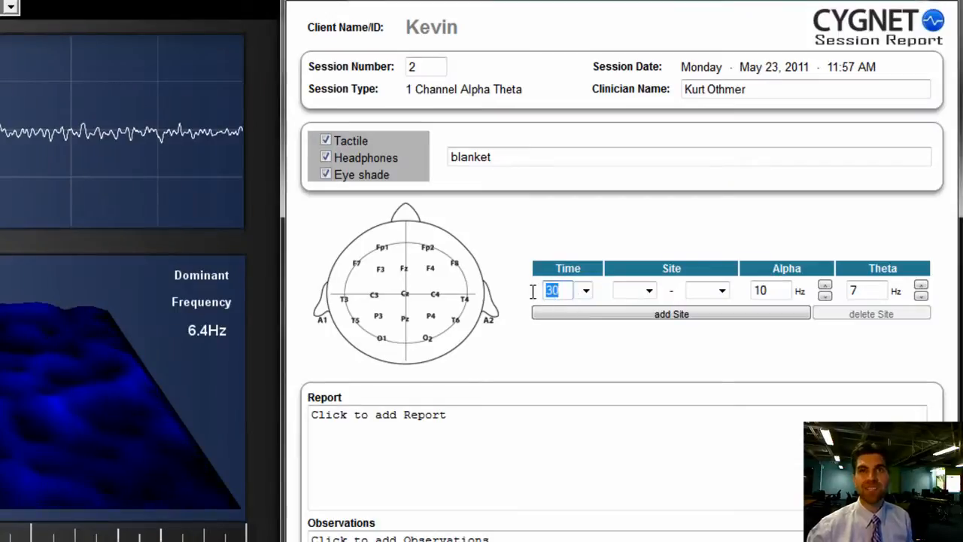
type("35")
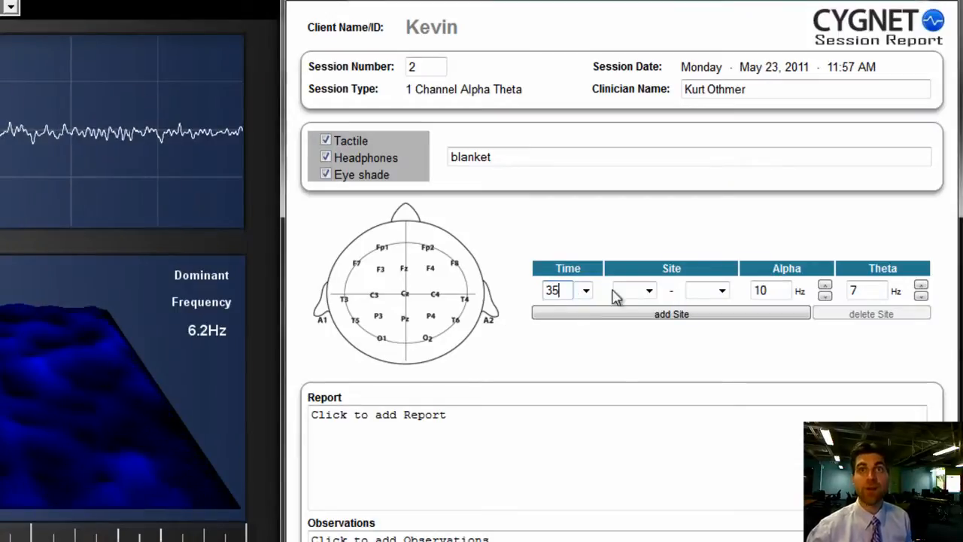
left_click(649, 290)
left_click(625, 541)
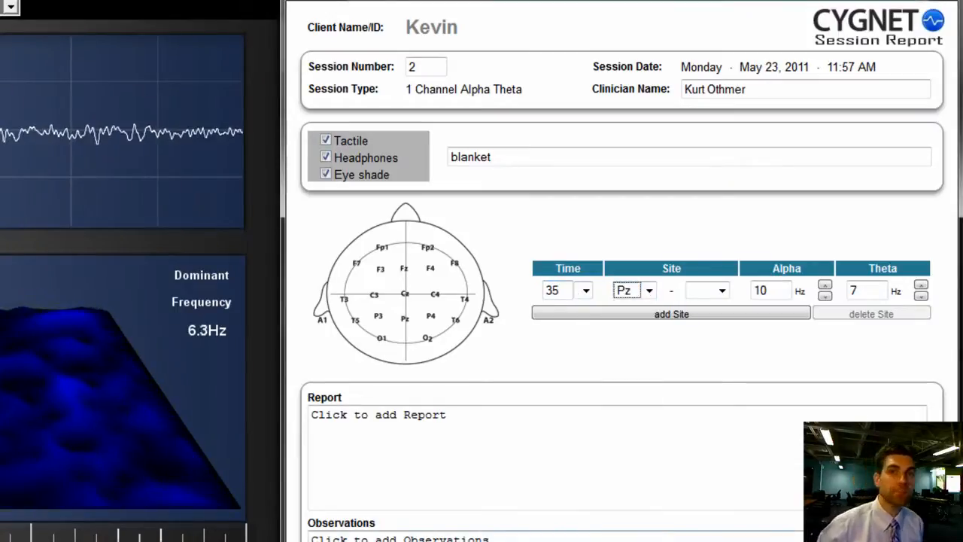
left_click(722, 290)
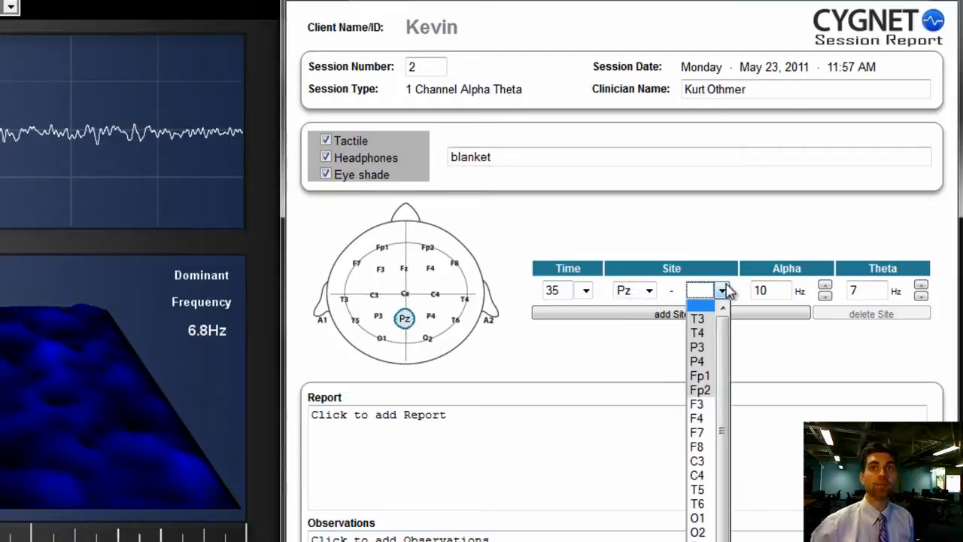
left_click(698, 541)
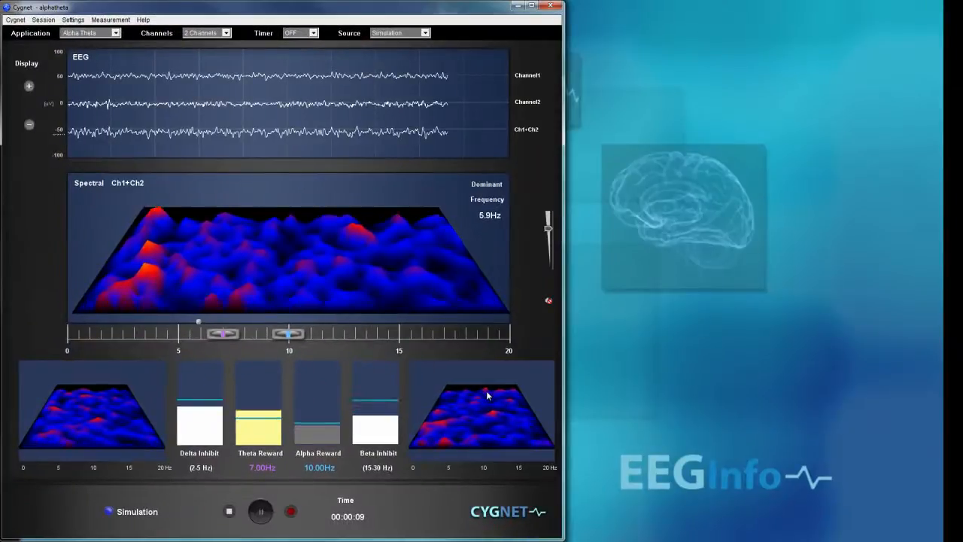
- Start recording the 2 Channel Alpha Theta session for the existing client
left_click(291, 512)
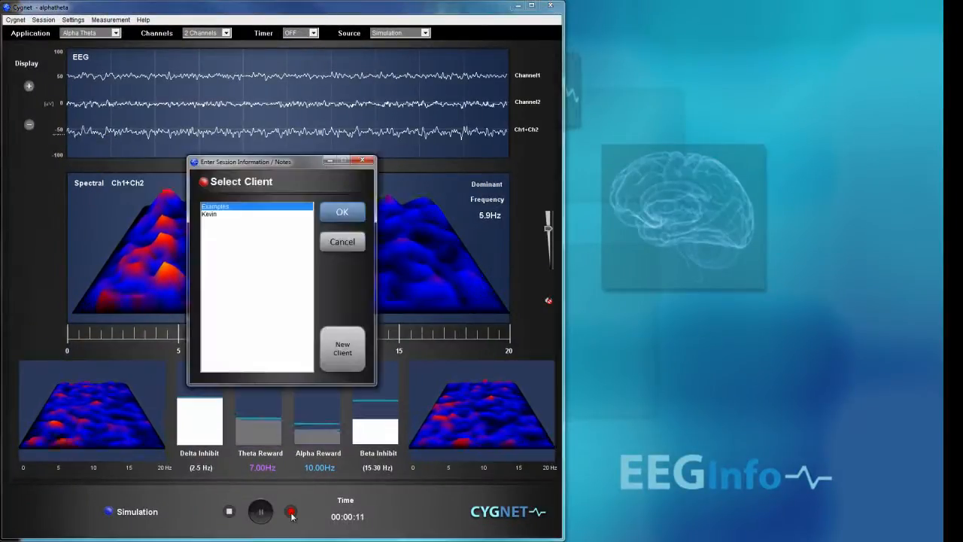
left_click(211, 214)
left_click(342, 212)
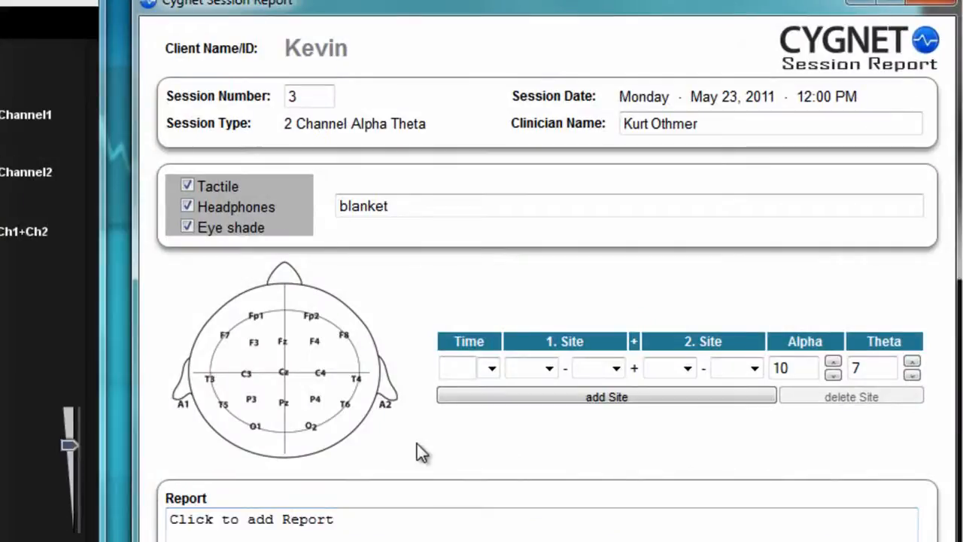
- Fill in the session 3 site row with a time of 30 and the site pairs P3-A1 and P4-A2
left_click(188, 204)
left_click(492, 369)
left_click(509, 484)
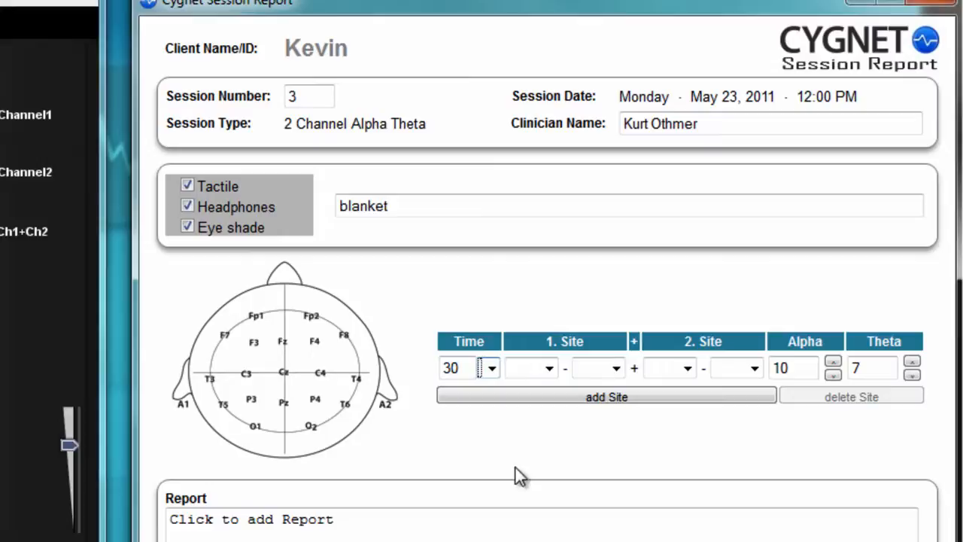
left_click(550, 370)
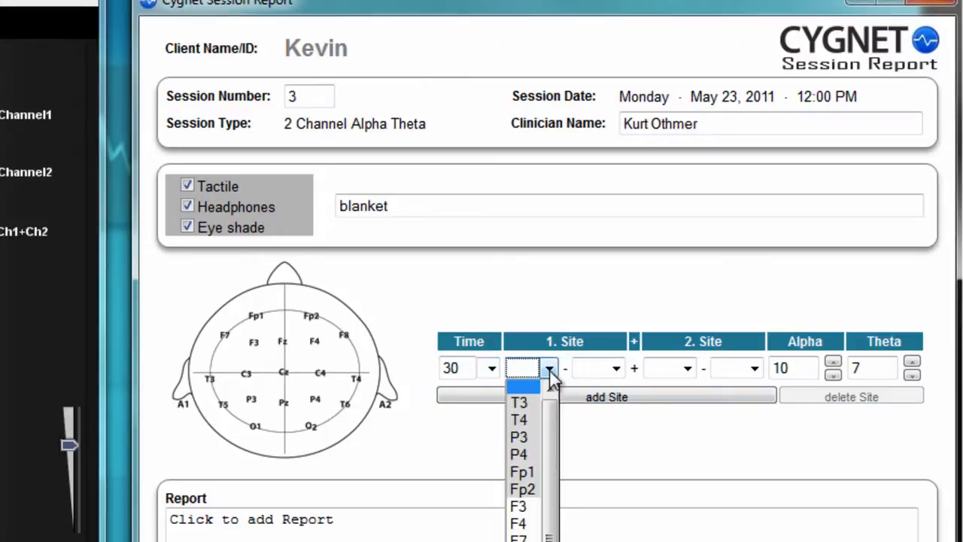
left_click(529, 437)
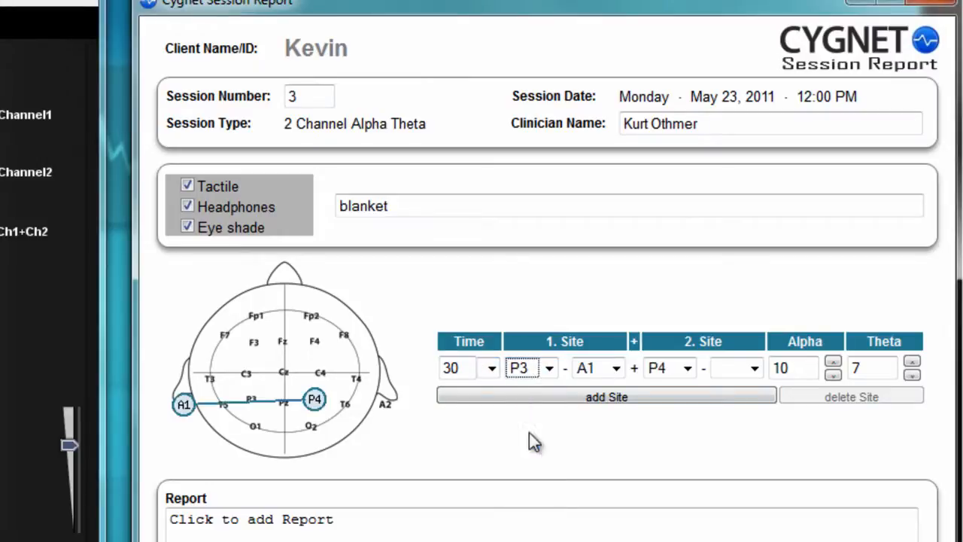
left_click(755, 368)
scroll(729, 534, "down", 1)
left_click(727, 540)
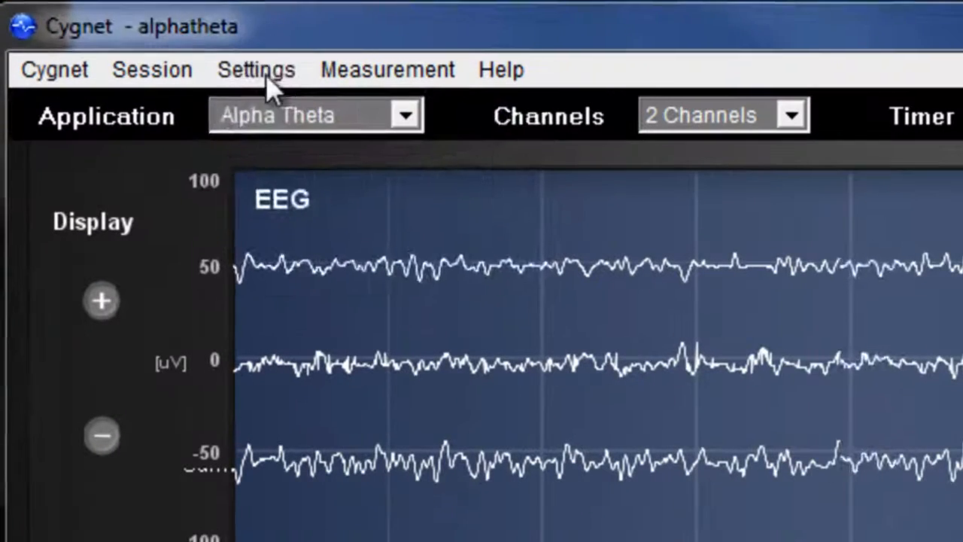
- View the session folder path setting and close it without changing the path
left_click(203, 58)
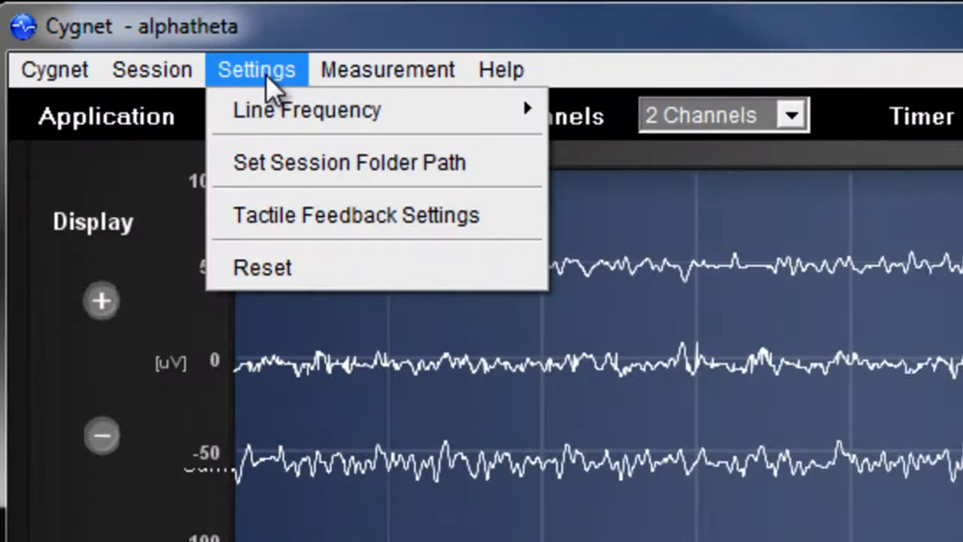
left_click(323, 172)
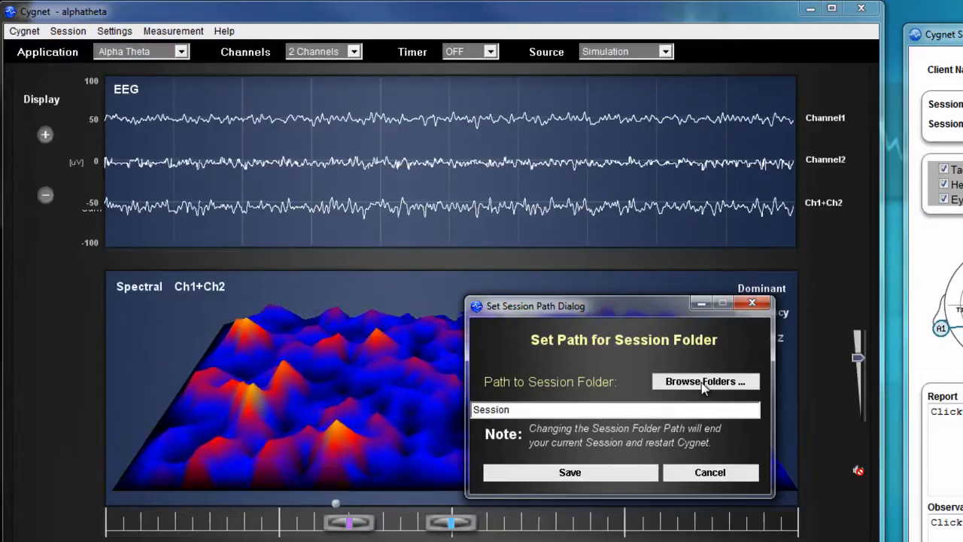
left_click(715, 477)
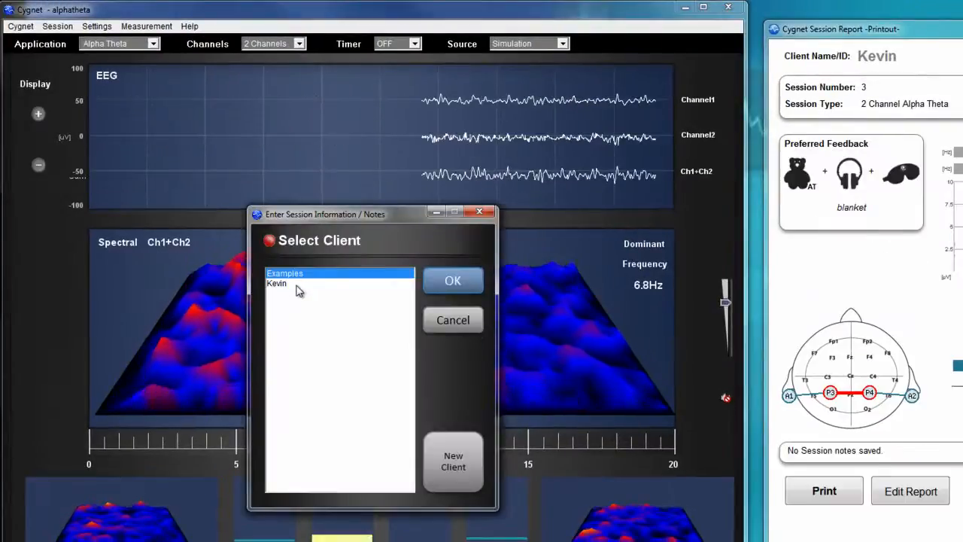
- Select the existing client for another session recording
left_click(285, 287)
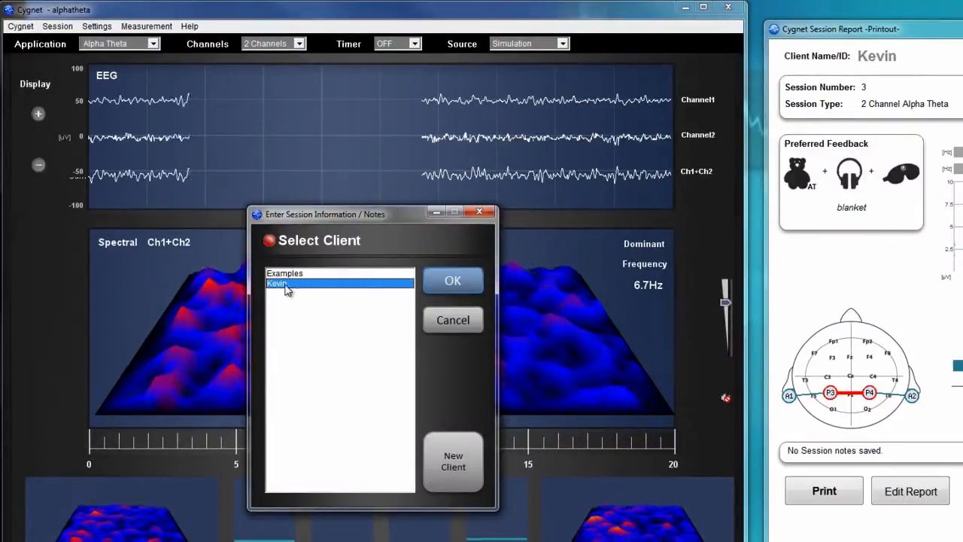